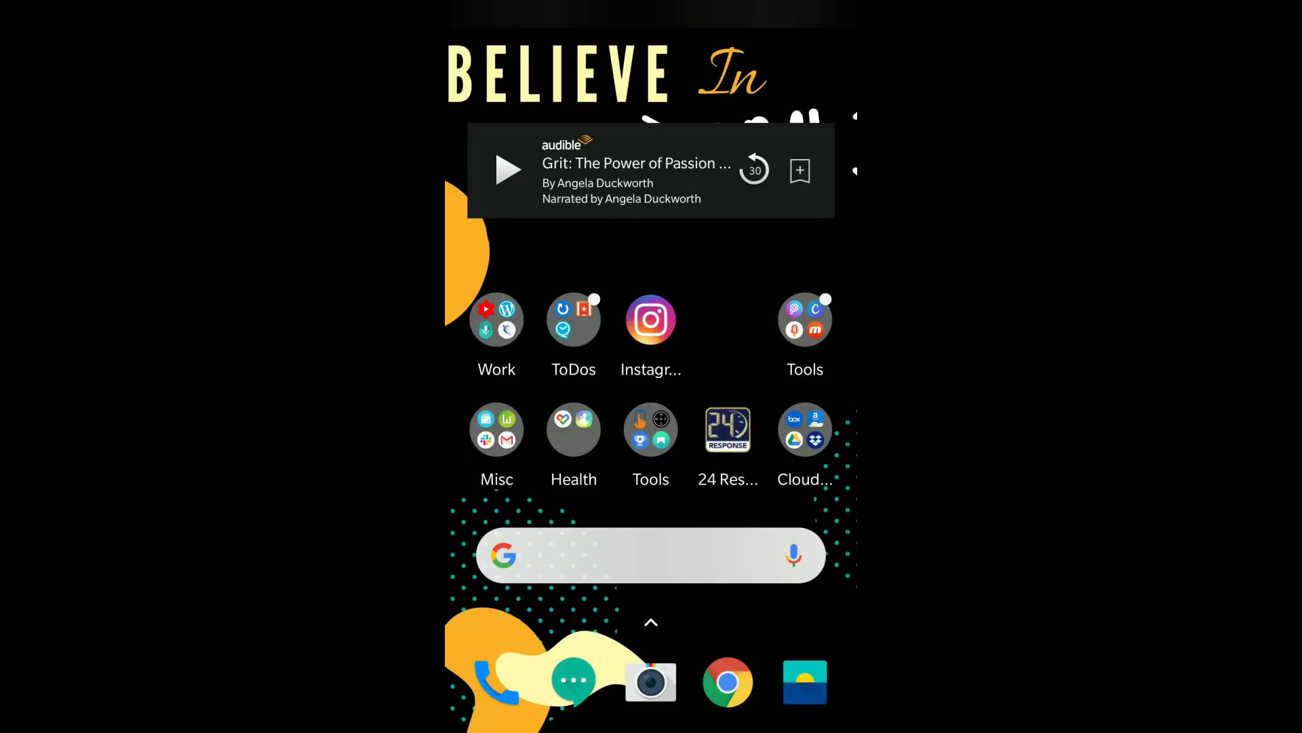
# Reopen Chrome and switch back to the Google Account Help tab via Recents.
pyautogui.click(728, 682)
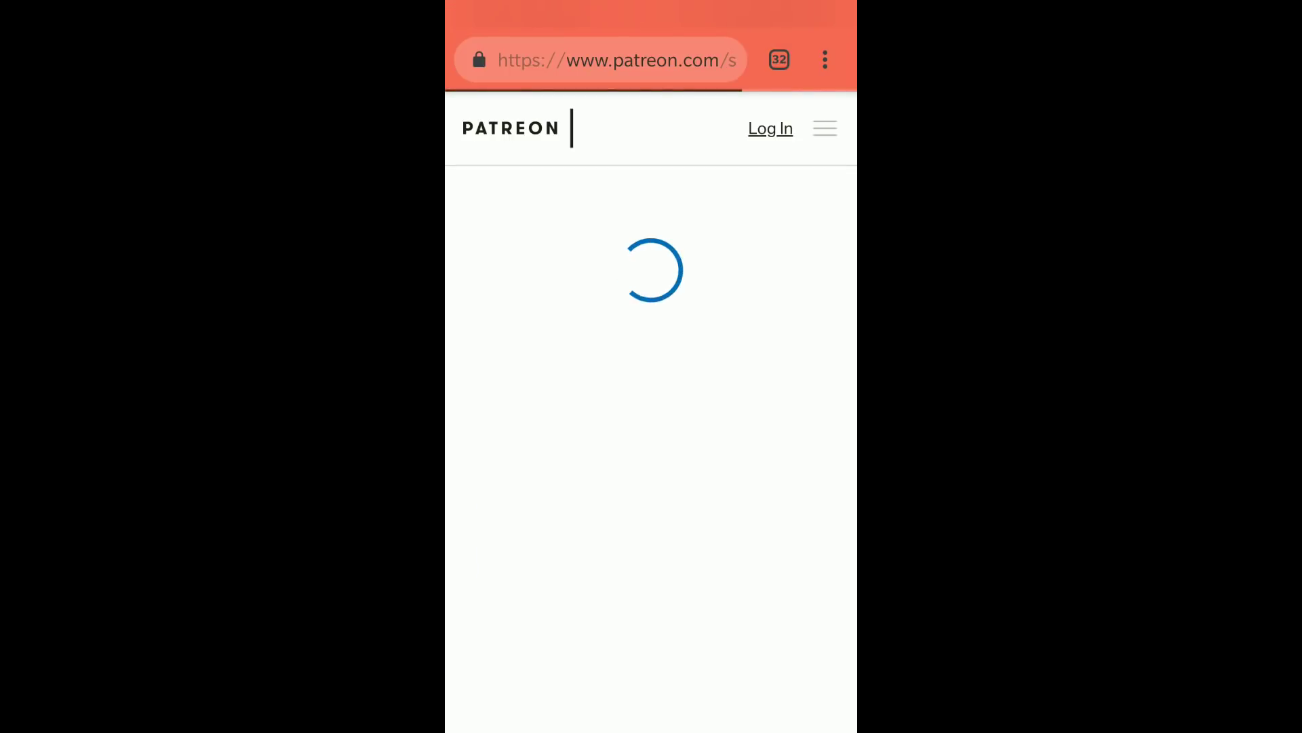
pyautogui.hotkey('alt', 'Tab')
pyautogui.moveTo(746, 366)
pyautogui.mouseDown()
pyautogui.moveTo(541, 366)
pyautogui.moveTo(781, 366)
pyautogui.mouseUp()
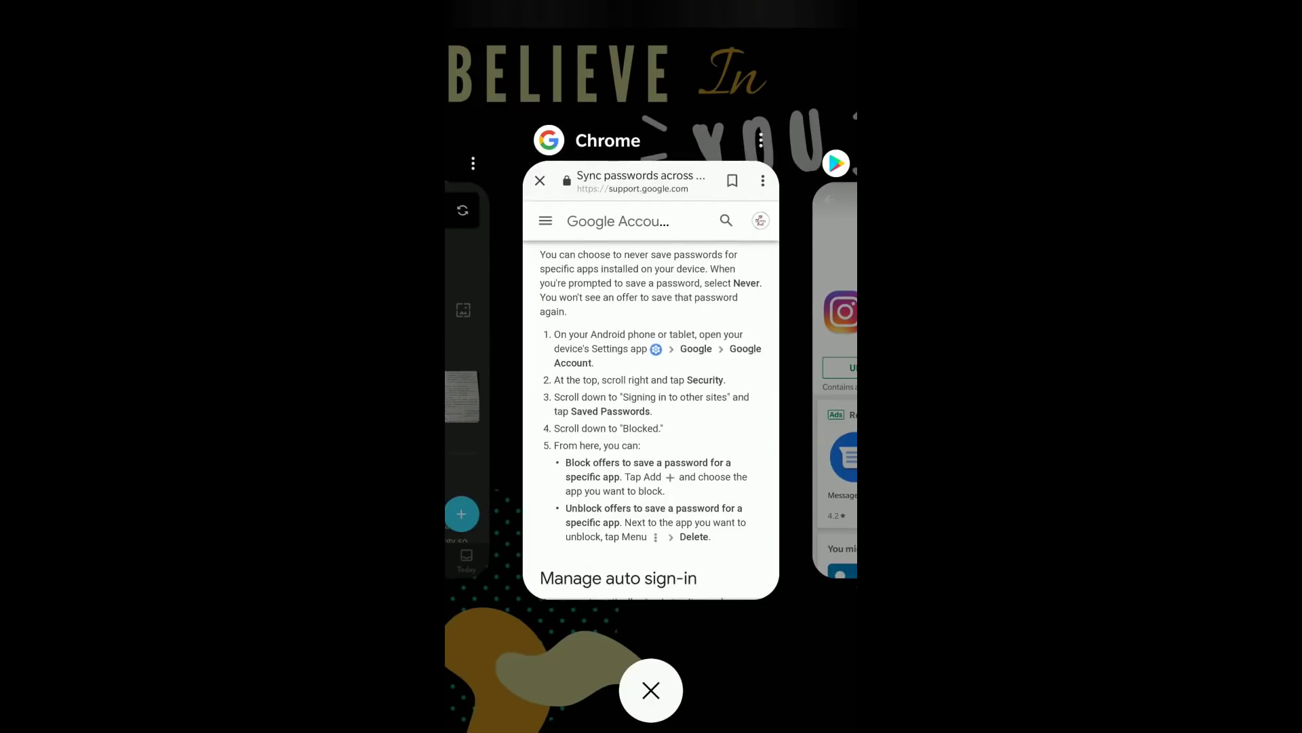
pyautogui.click(652, 380)
# Scroll the help article to 'Manage offers to save passwords' and pull down the notification shade.
pyautogui.scroll(3, 652, 407)
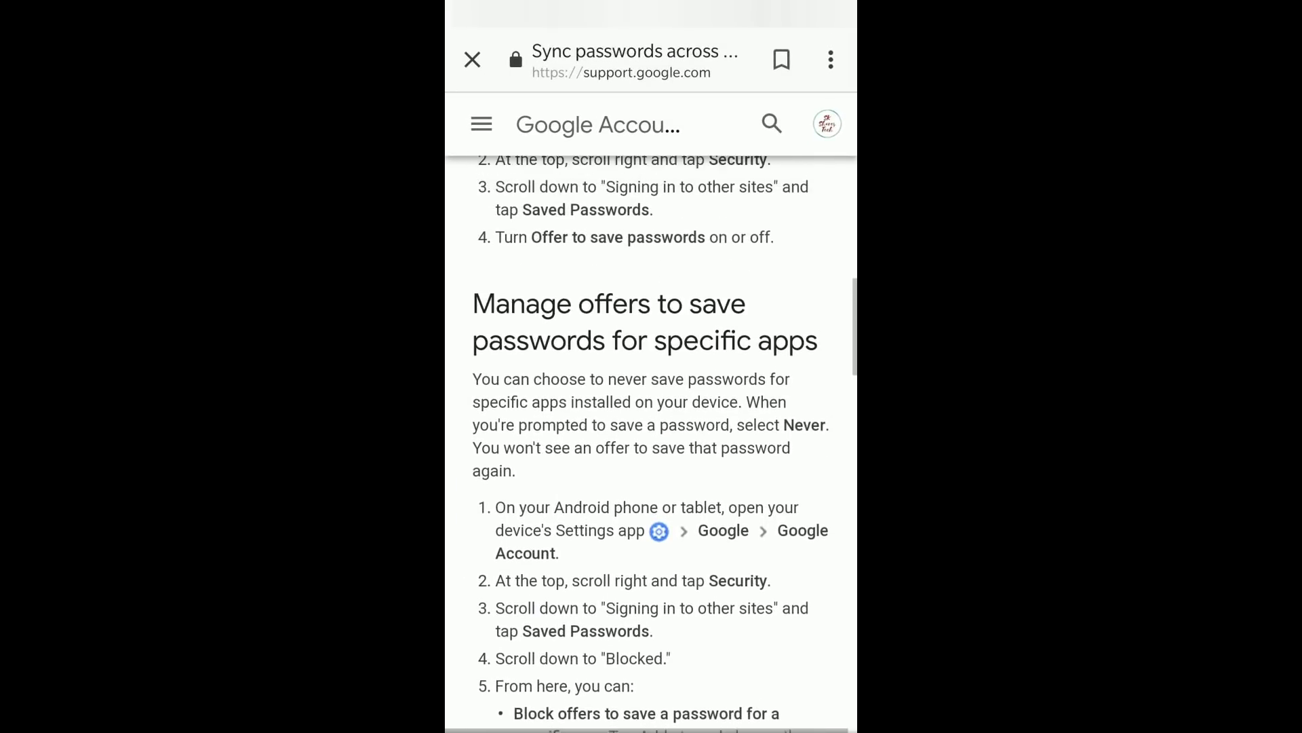
pyautogui.scroll(-2, 651, 407)
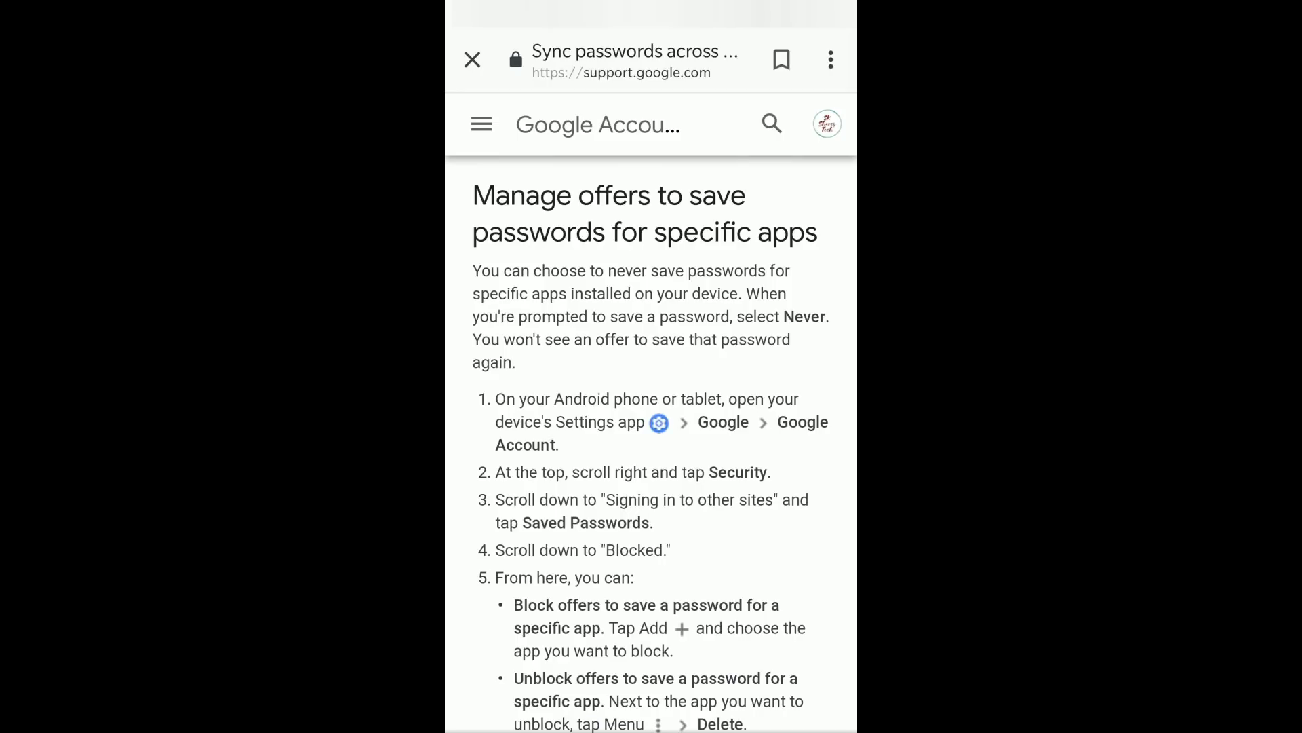
pyautogui.scroll(-2, 651, 408)
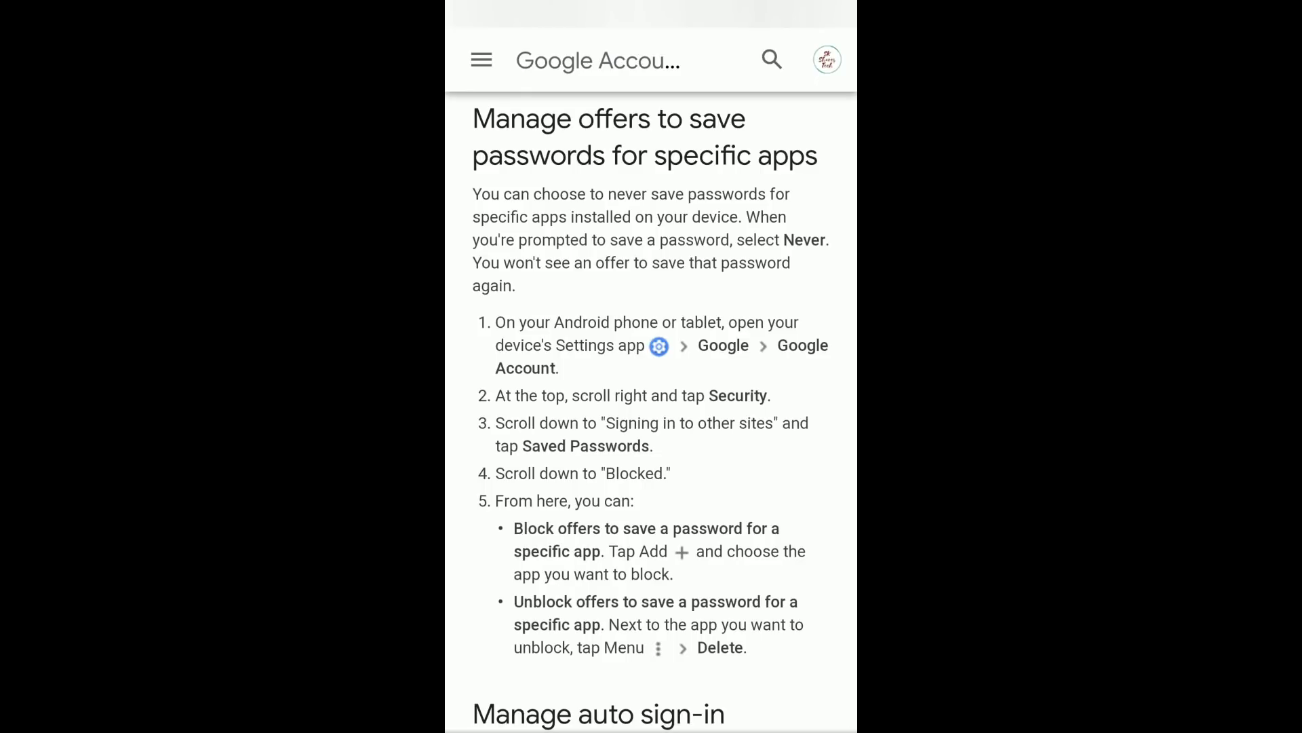
pyautogui.scroll(-2, 651, 407)
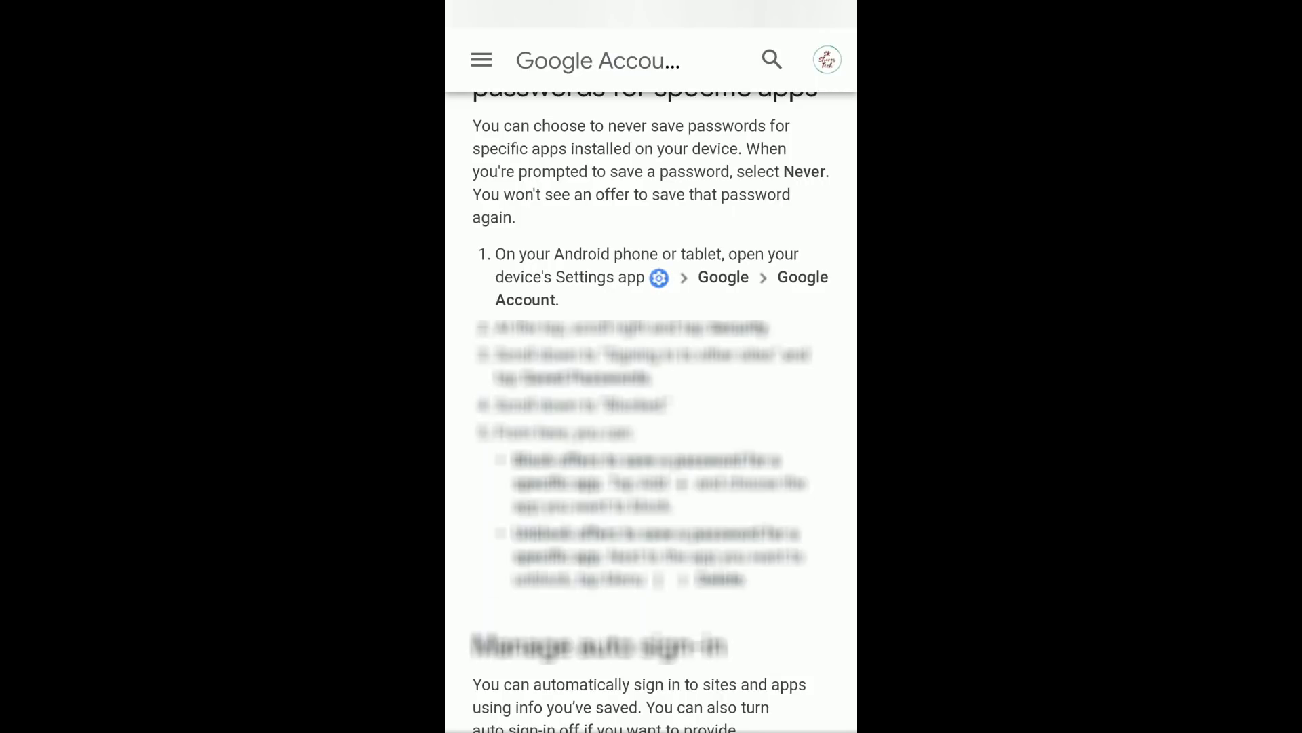
pyautogui.moveTo(651, 3); pyautogui.dragTo(651, 476)
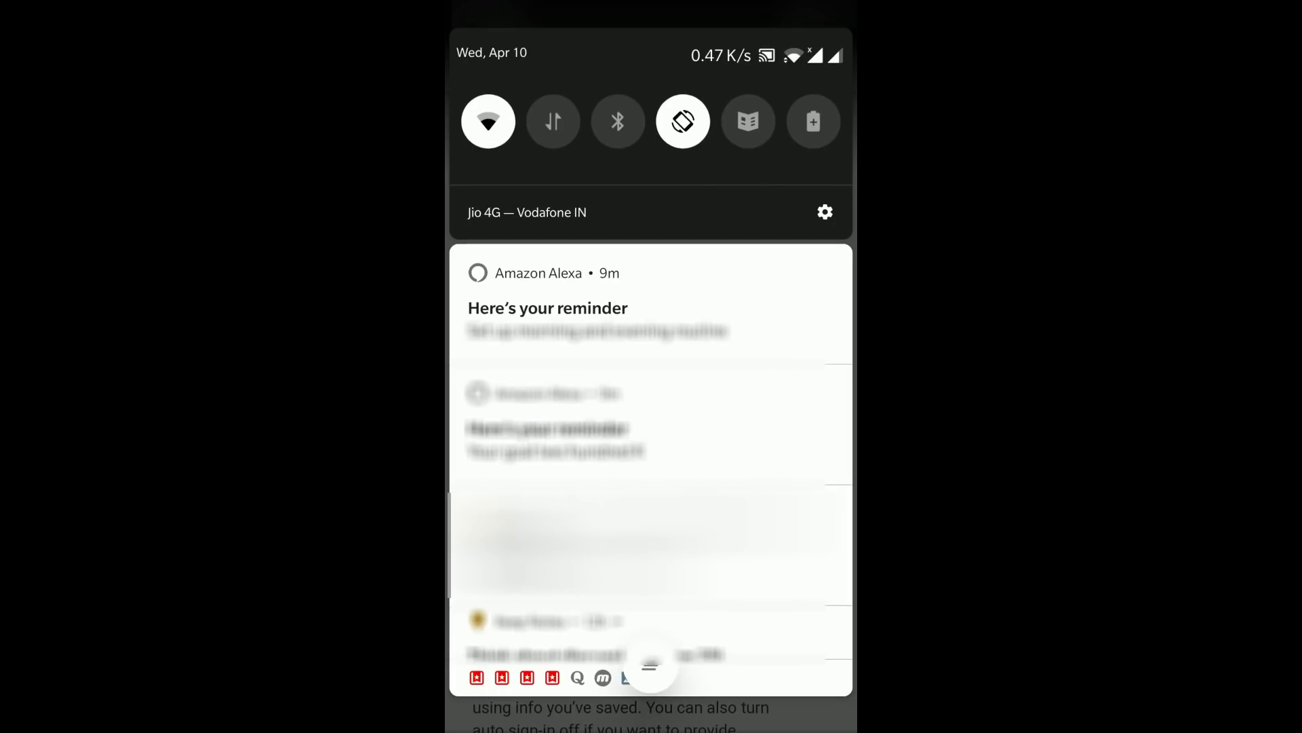
# Search Settings for 'googl', then return to the main Settings list and scroll toward Google.
pyautogui.click(825, 211)
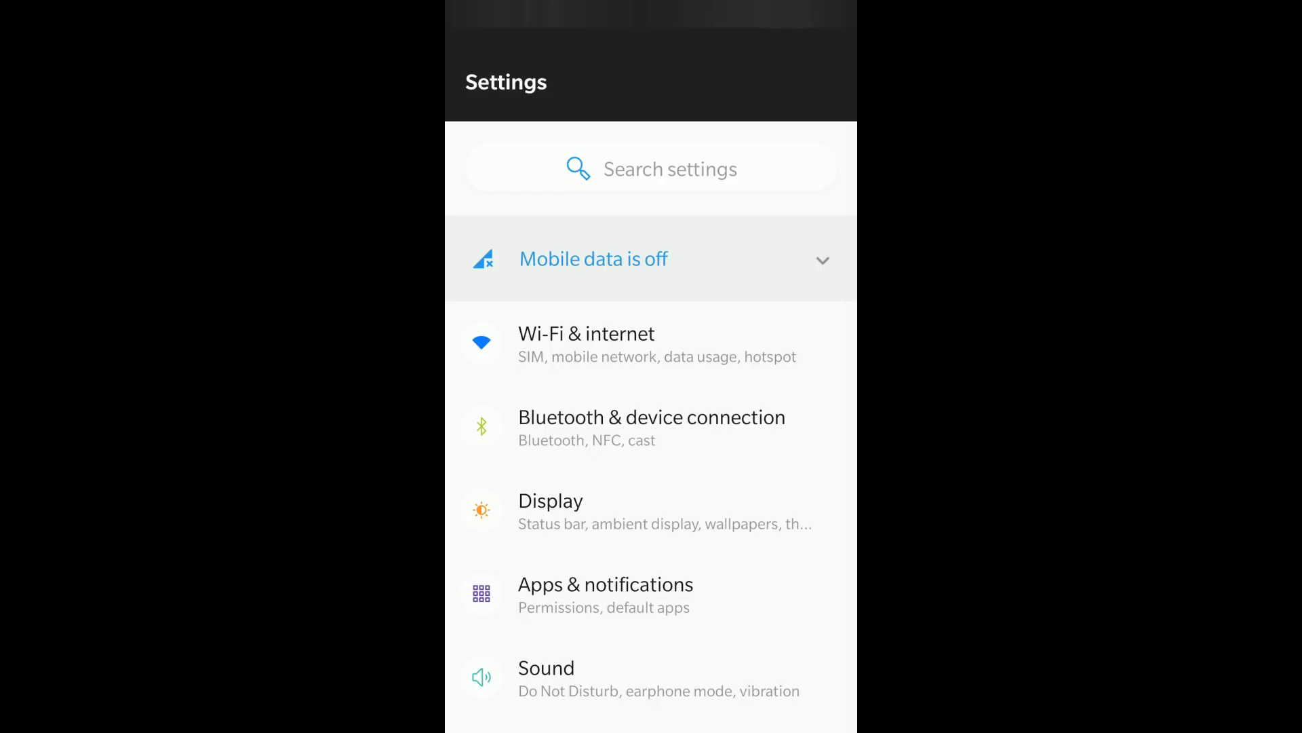
pyautogui.click(652, 170)
pyautogui.write('googl')
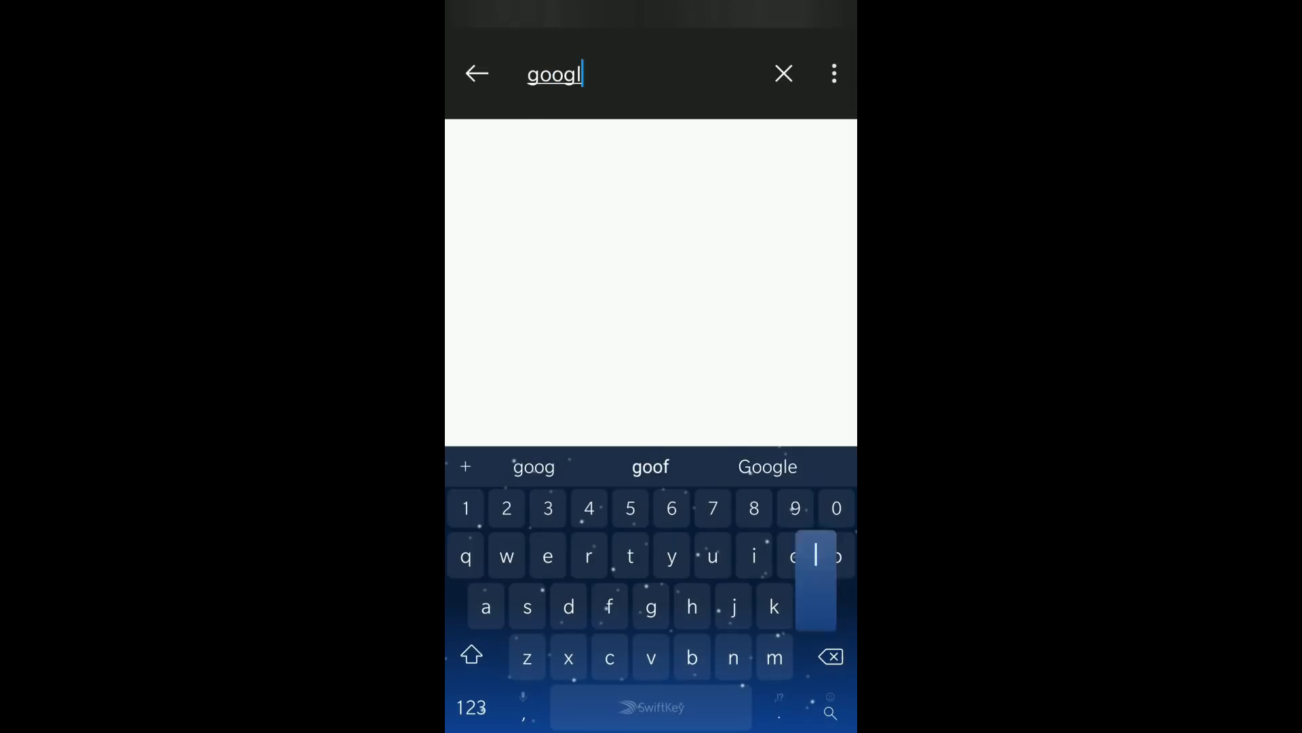
pyautogui.press('Return')
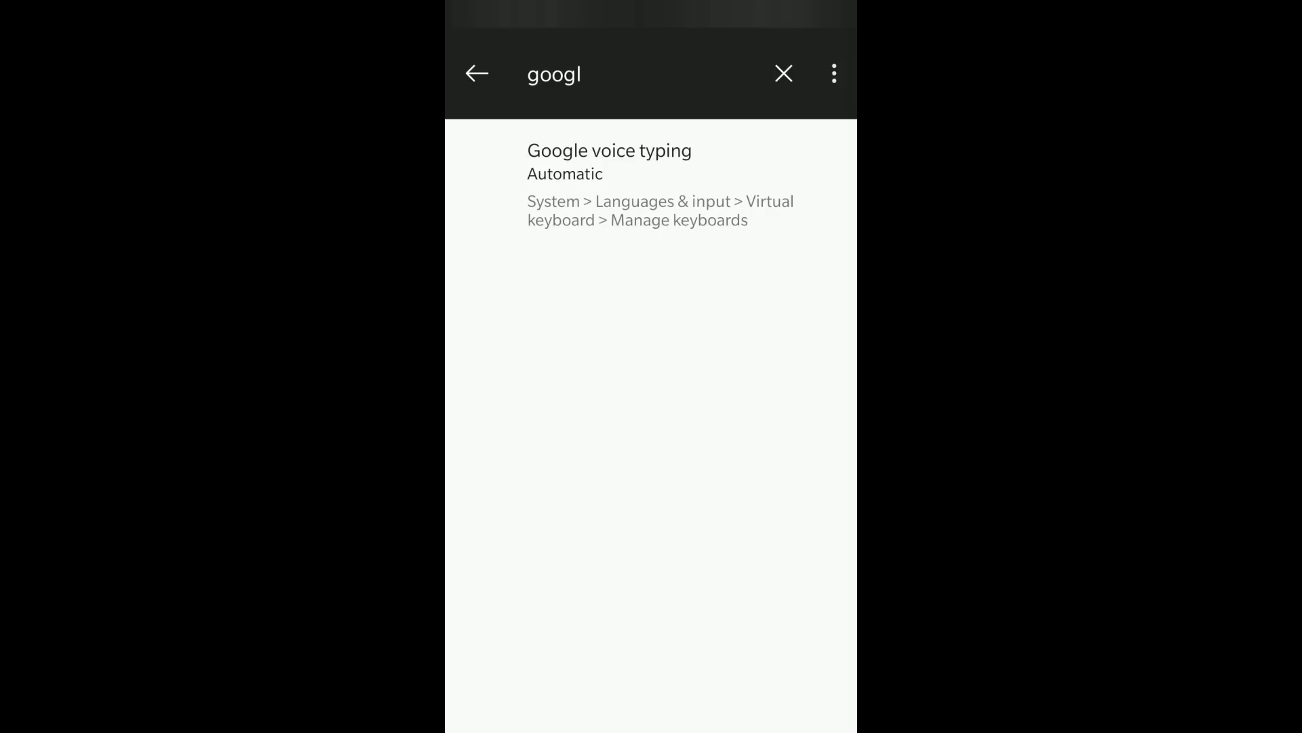
pyautogui.click(477, 73)
pyautogui.scroll(-8, 651, 407)
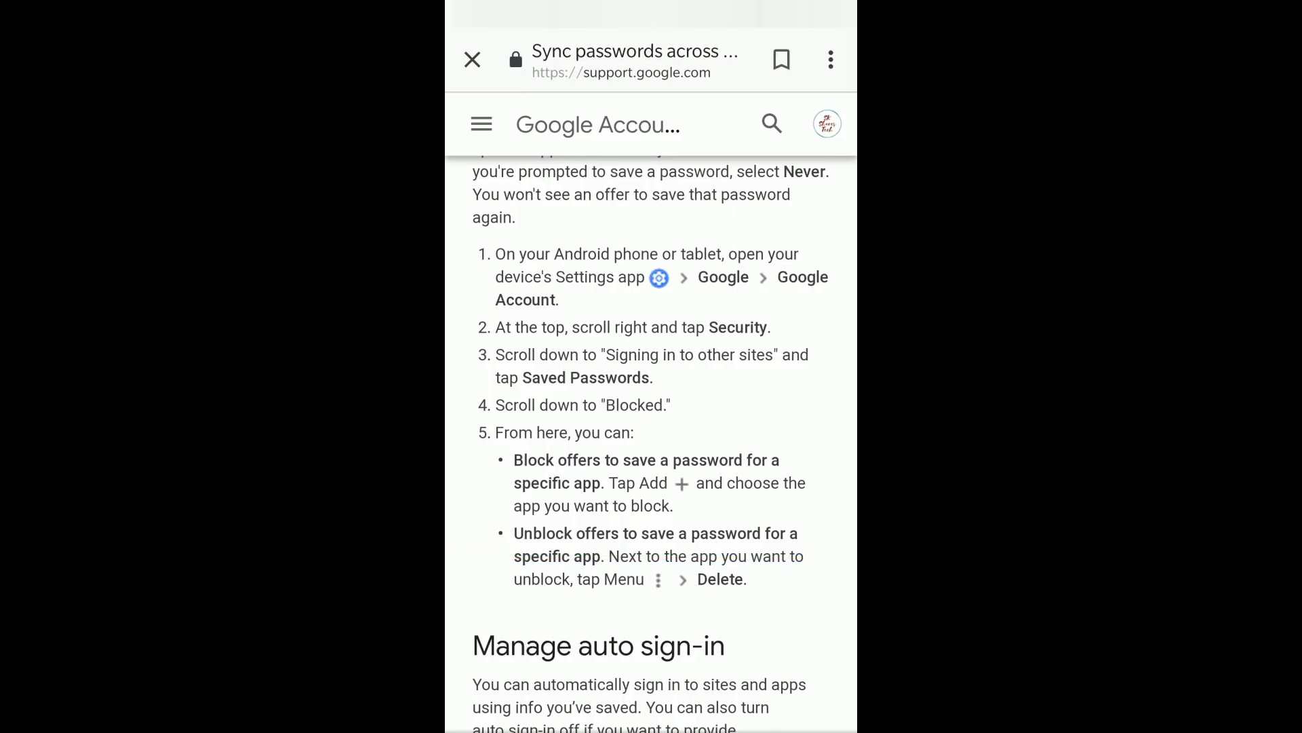
# Open Smart Lock for Passwords from the Google settings list.
pyautogui.click(611, 582)
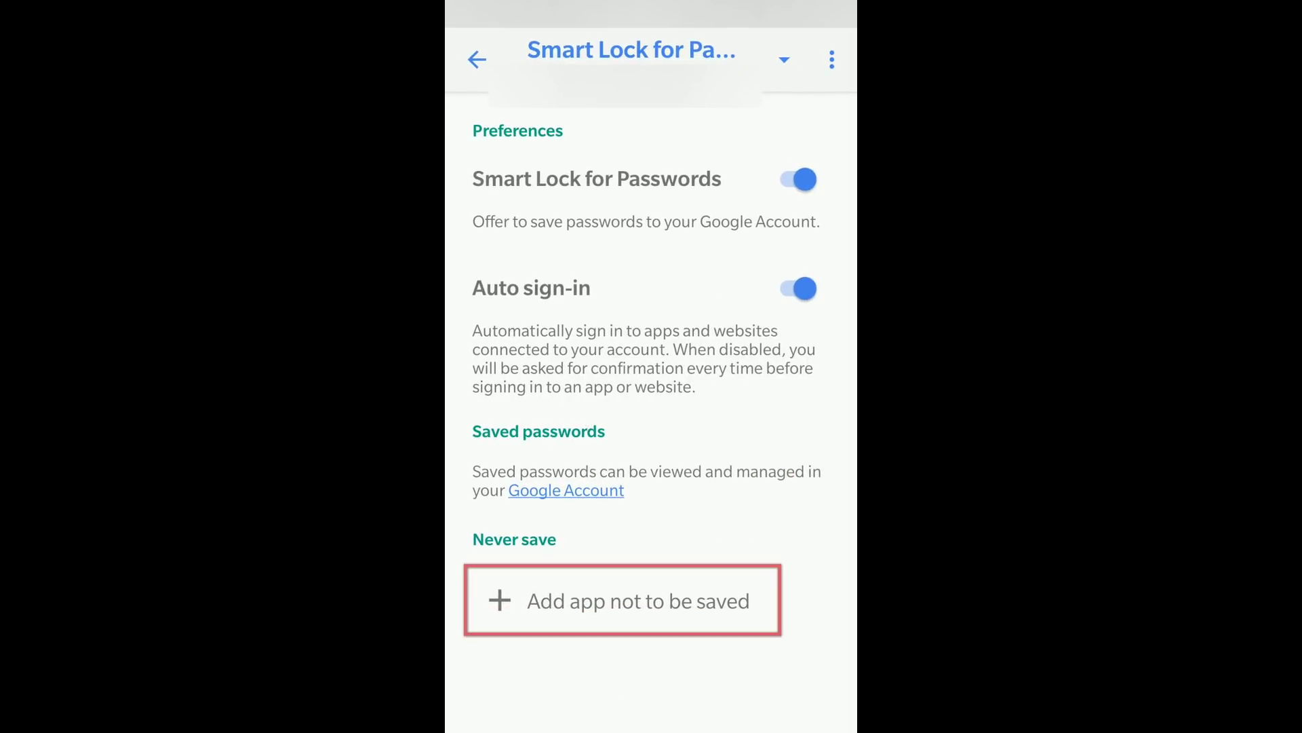
# Scroll the Smart Lock page and tap 'Add app not to be saved' under Never save.
pyautogui.scroll(-1, 651, 407)
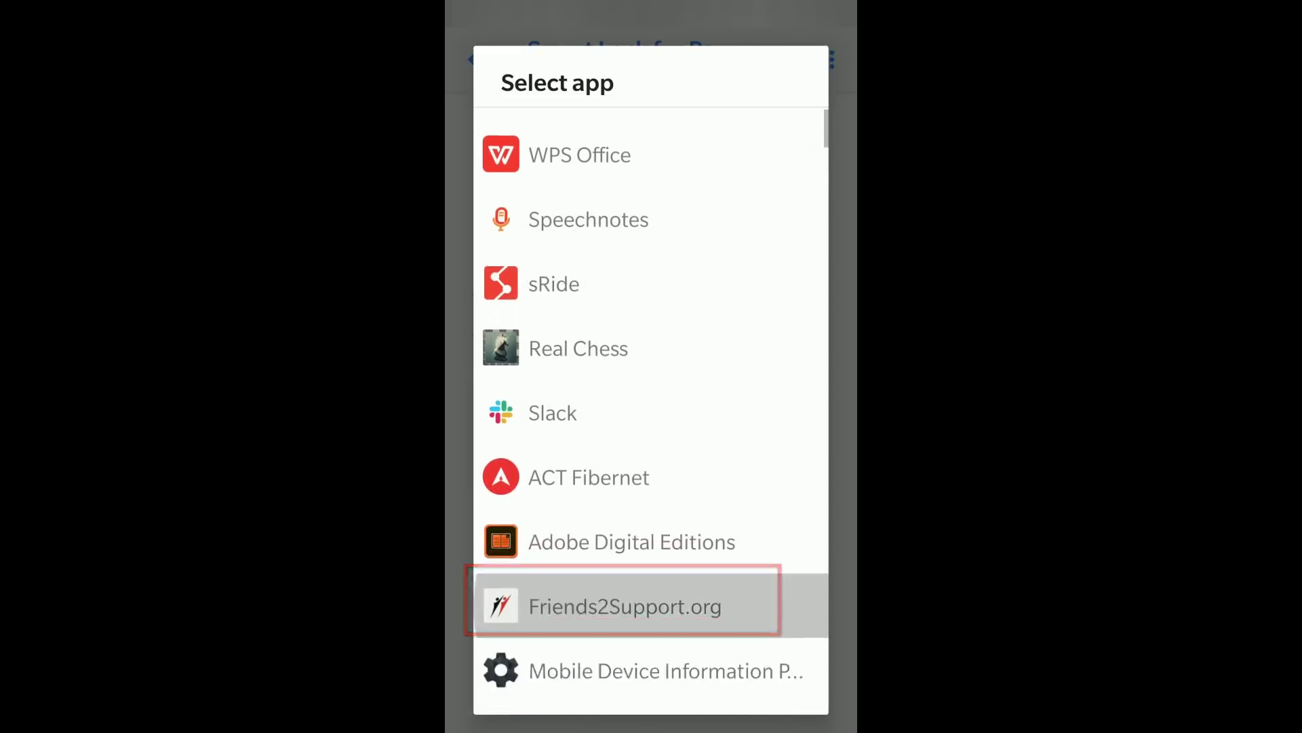
pyautogui.scroll(-5, 651, 408)
pyautogui.scroll(-5, 651, 407)
pyautogui.scroll(-5, 651, 407)
pyautogui.scroll(-5, 651, 408)
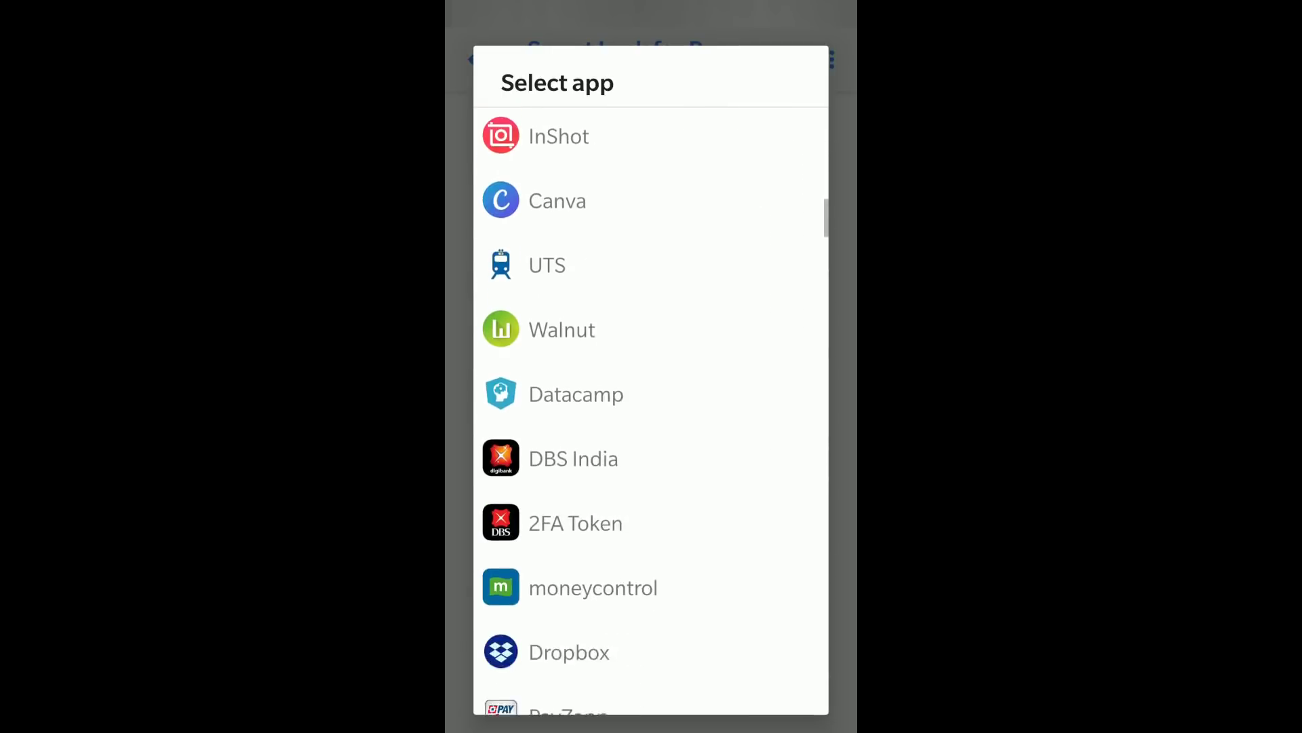
pyautogui.scroll(-3, 651, 407)
pyautogui.scroll(-5, 651, 408)
pyautogui.scroll(-5, 652, 408)
pyautogui.scroll(-5, 651, 407)
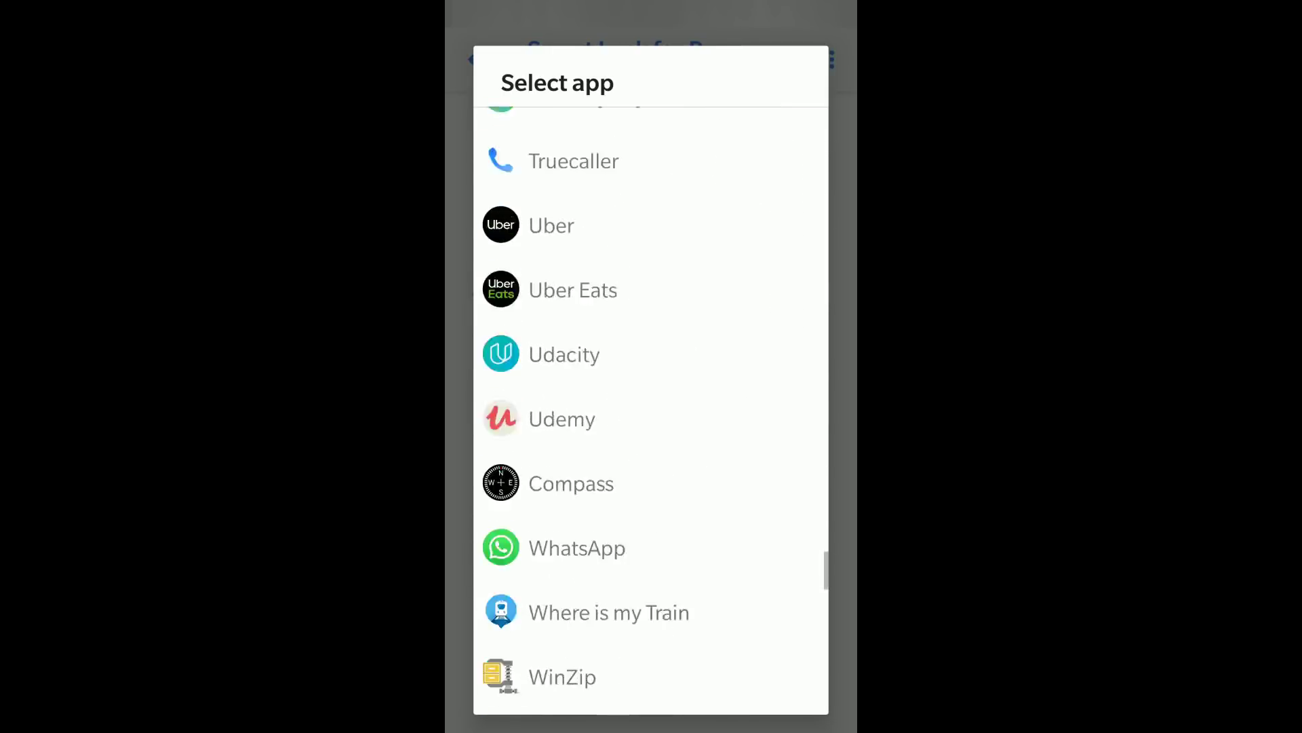
pyautogui.scroll(-5, 652, 407)
pyautogui.scroll(-5, 651, 407)
pyautogui.scroll(10, 652, 407)
pyautogui.scroll(10, 652, 407)
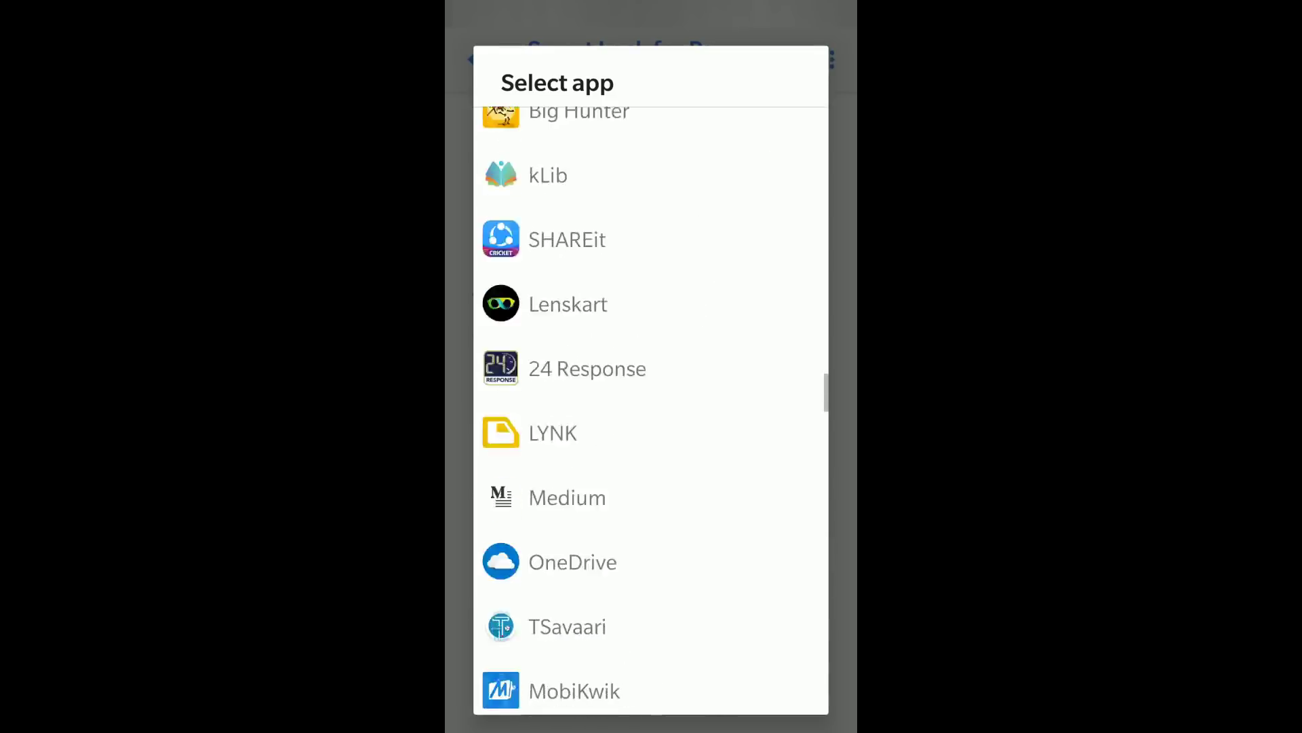
pyautogui.scroll(5, 651, 407)
pyautogui.click(575, 609)
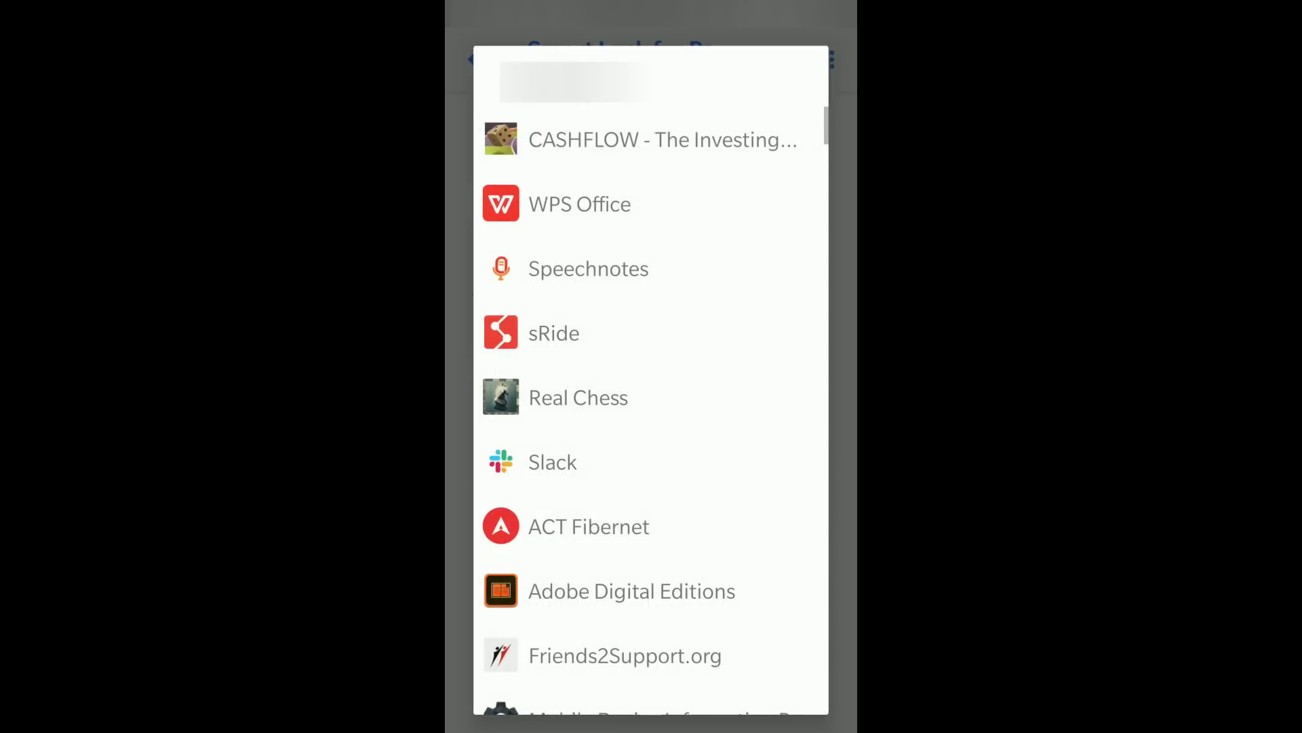
# Pick Instagram from the Select app list so its passwords are never saved.
pyautogui.scroll(-2, 652, 407)
pyautogui.scroll(-5, 652, 407)
pyautogui.scroll(-5, 651, 407)
pyautogui.scroll(-4, 652, 407)
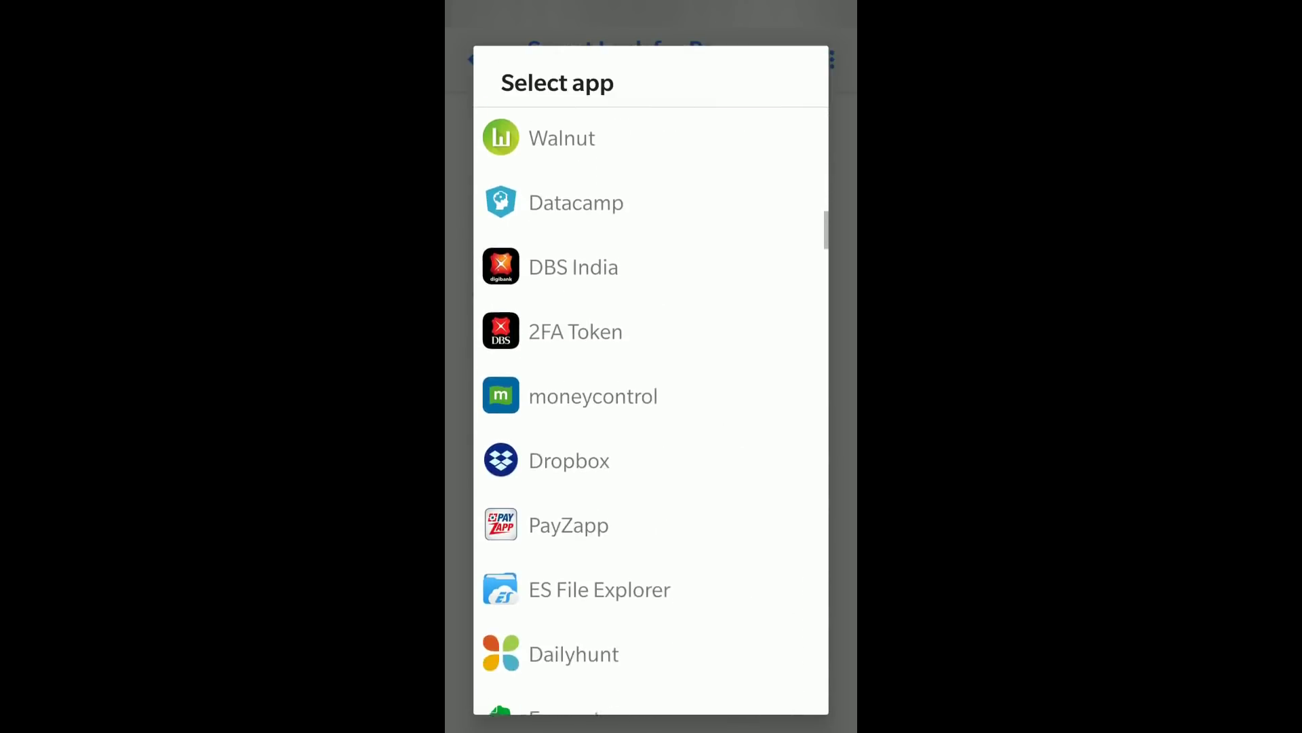
pyautogui.scroll(-6, 651, 407)
pyautogui.scroll(-5, 651, 408)
pyautogui.scroll(-5, 651, 408)
pyautogui.scroll(-5, 651, 407)
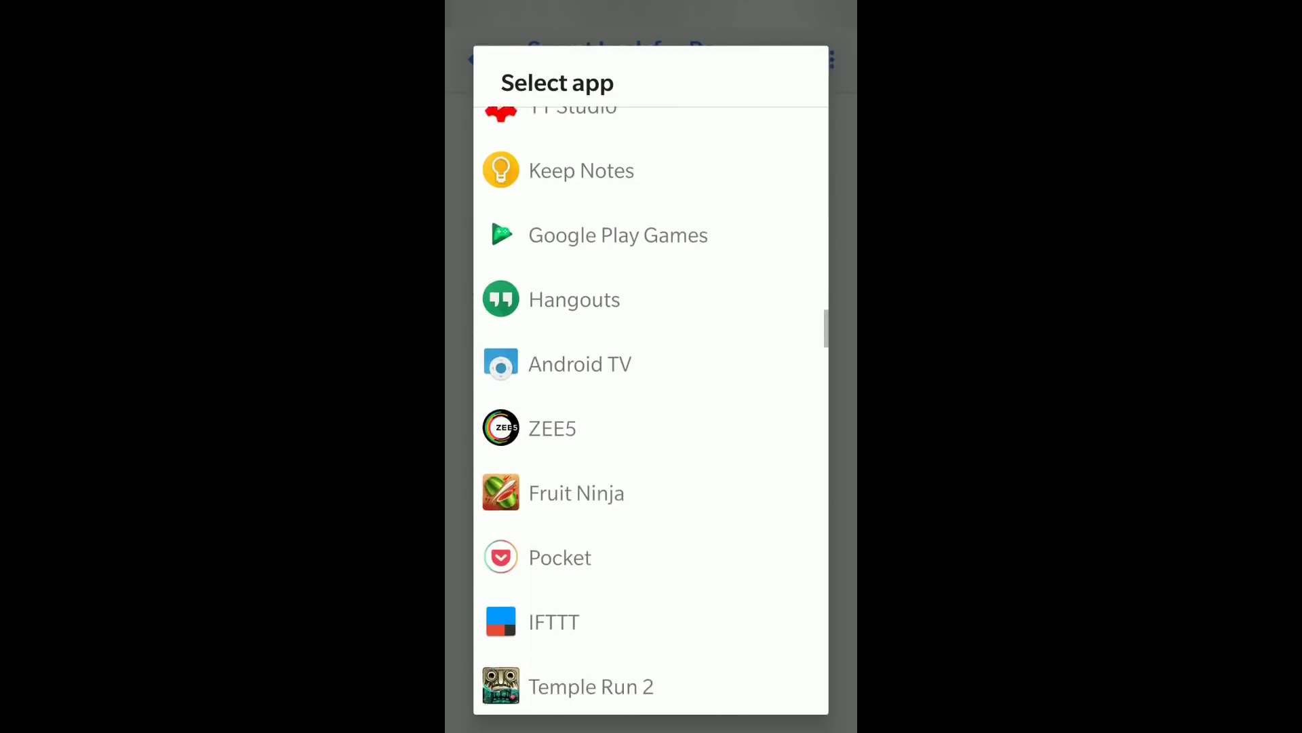
pyautogui.scroll(-5, 651, 408)
pyautogui.scroll(-4, 652, 408)
pyautogui.scroll(1, 651, 408)
pyautogui.click(577, 311)
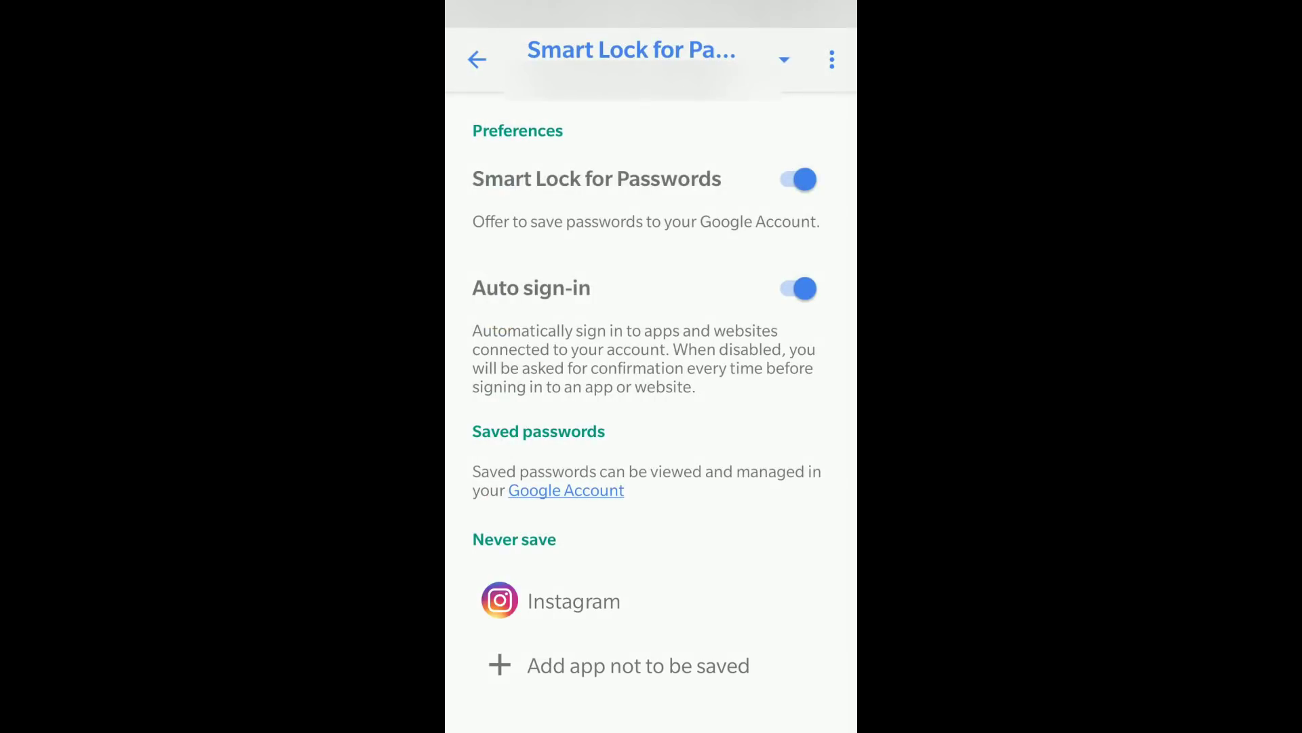
# Leave Settings, launch Instagram to check its sign-in, then show the recent-apps overview.
pyautogui.click(478, 60)
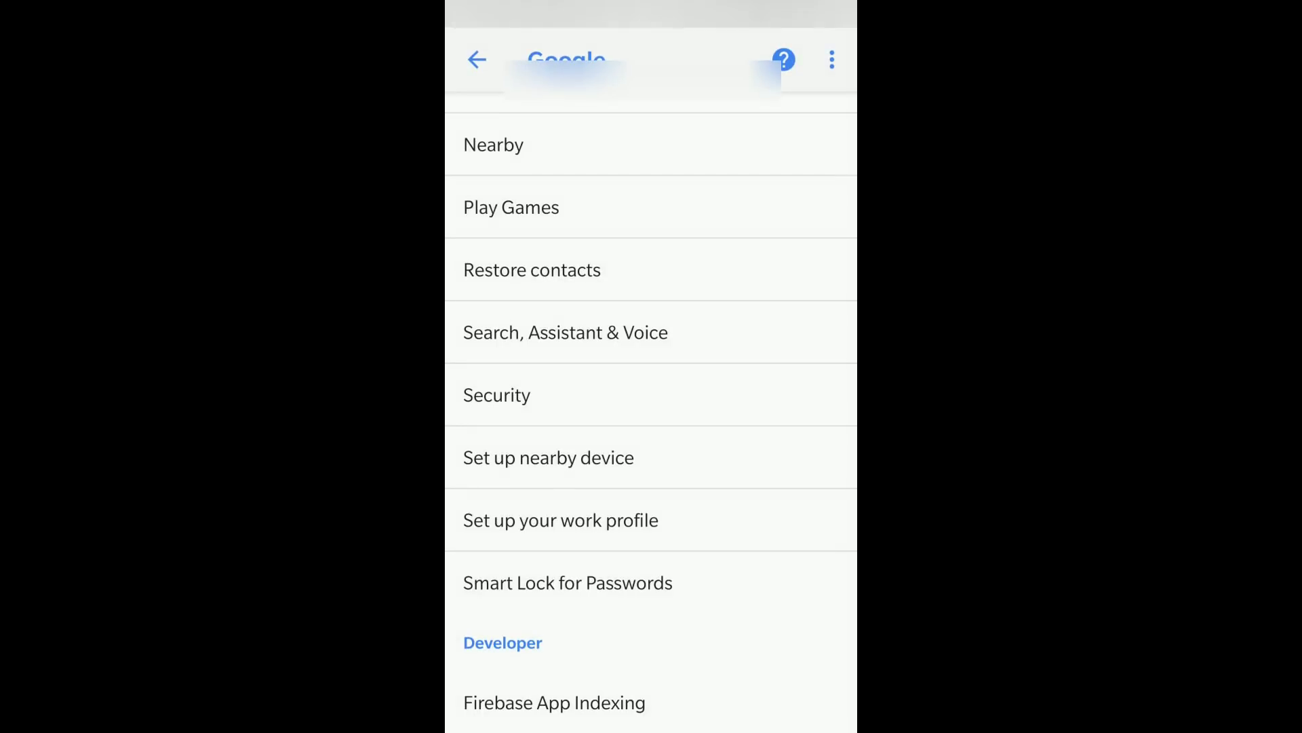
pyautogui.press('super')
pyautogui.click(651, 320)
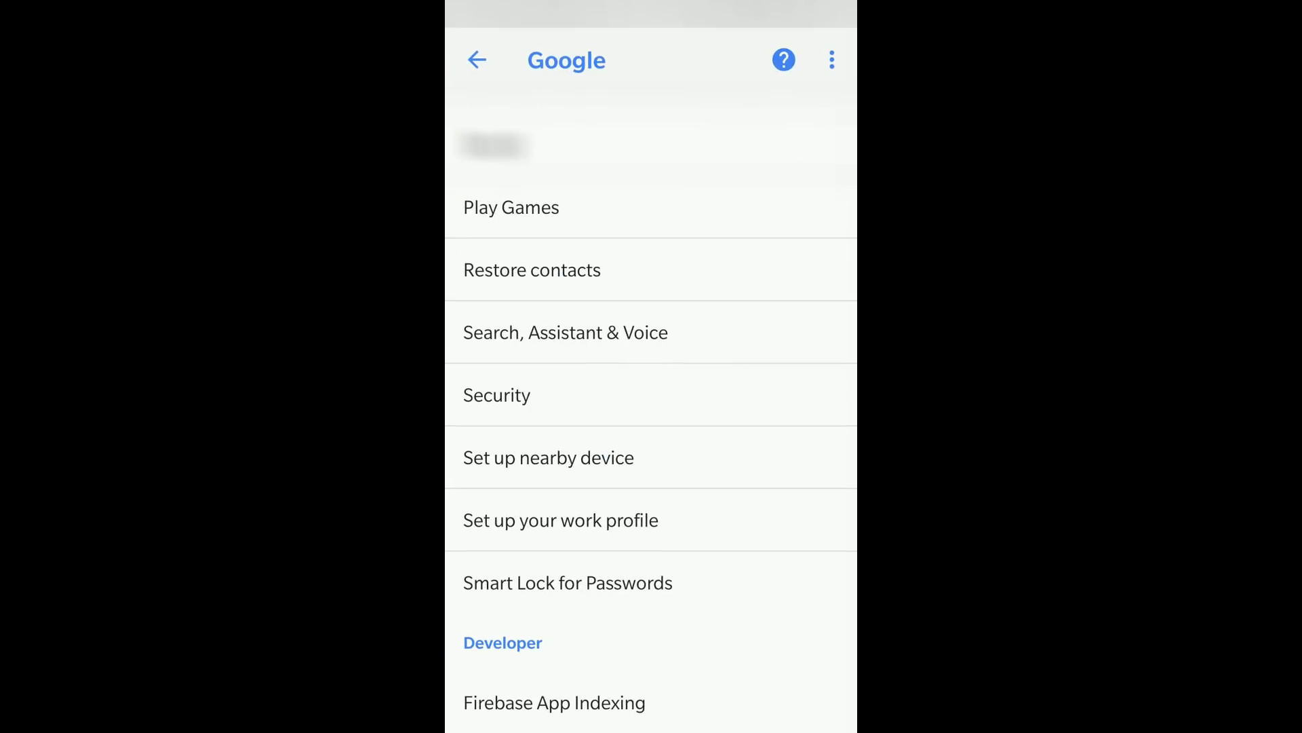
pyautogui.hotkey('alt', 'Tab')
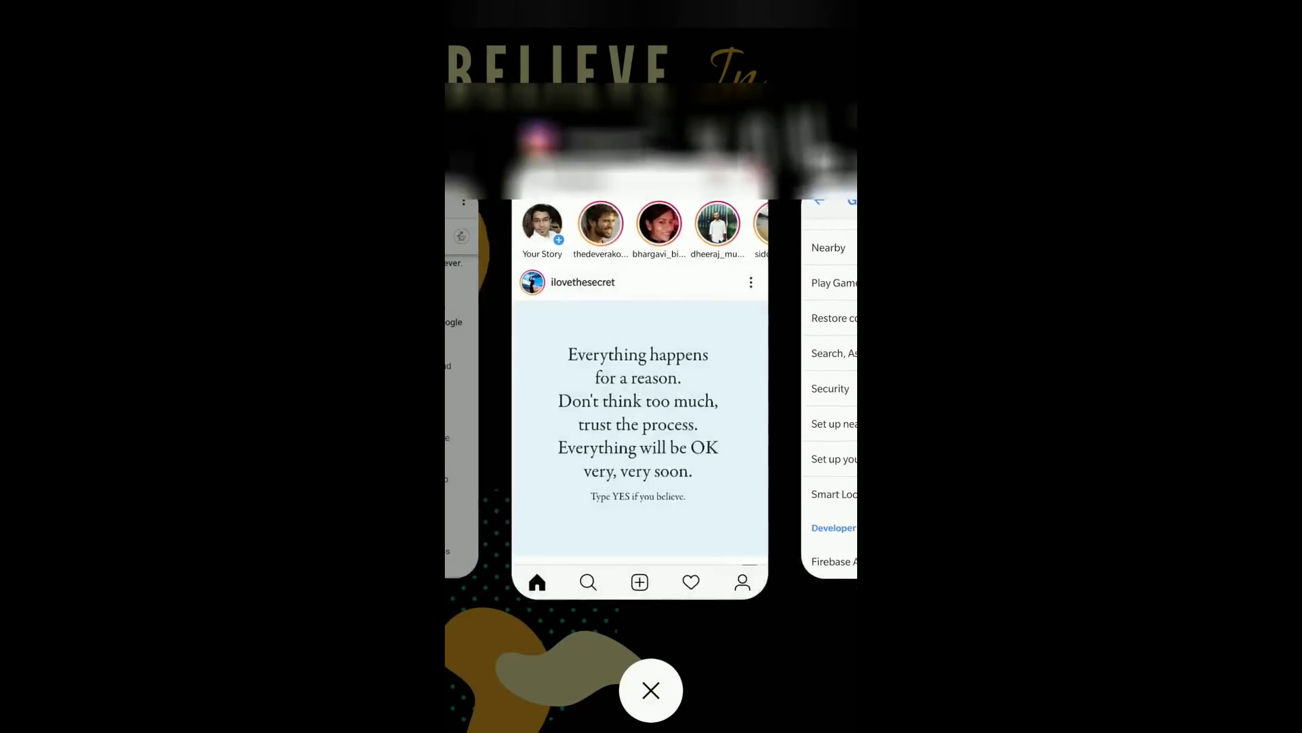
pyautogui.hscroll(-5, 651, 379)
# Read Chrome's help steps on blocking password-save offers, then switch back to Google settings.
pyautogui.click(655, 379)
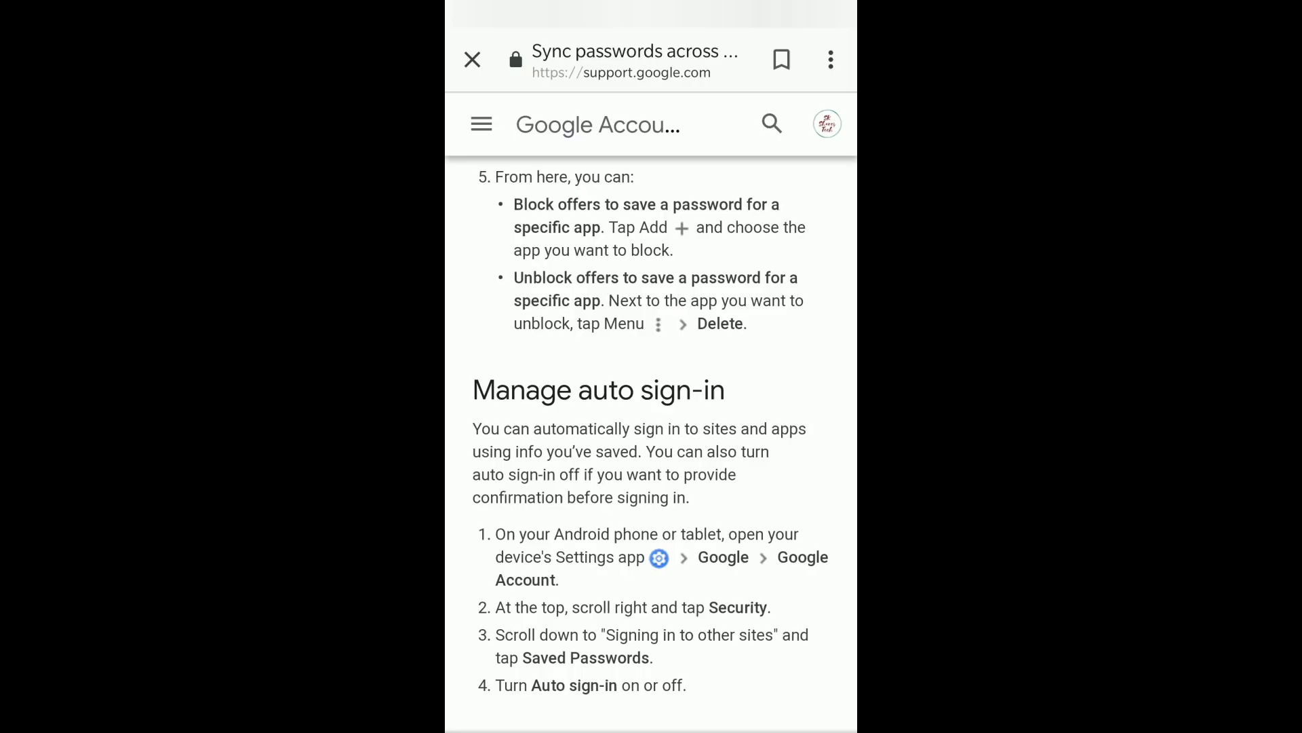
pyautogui.hotkey('alt', 'Tab')
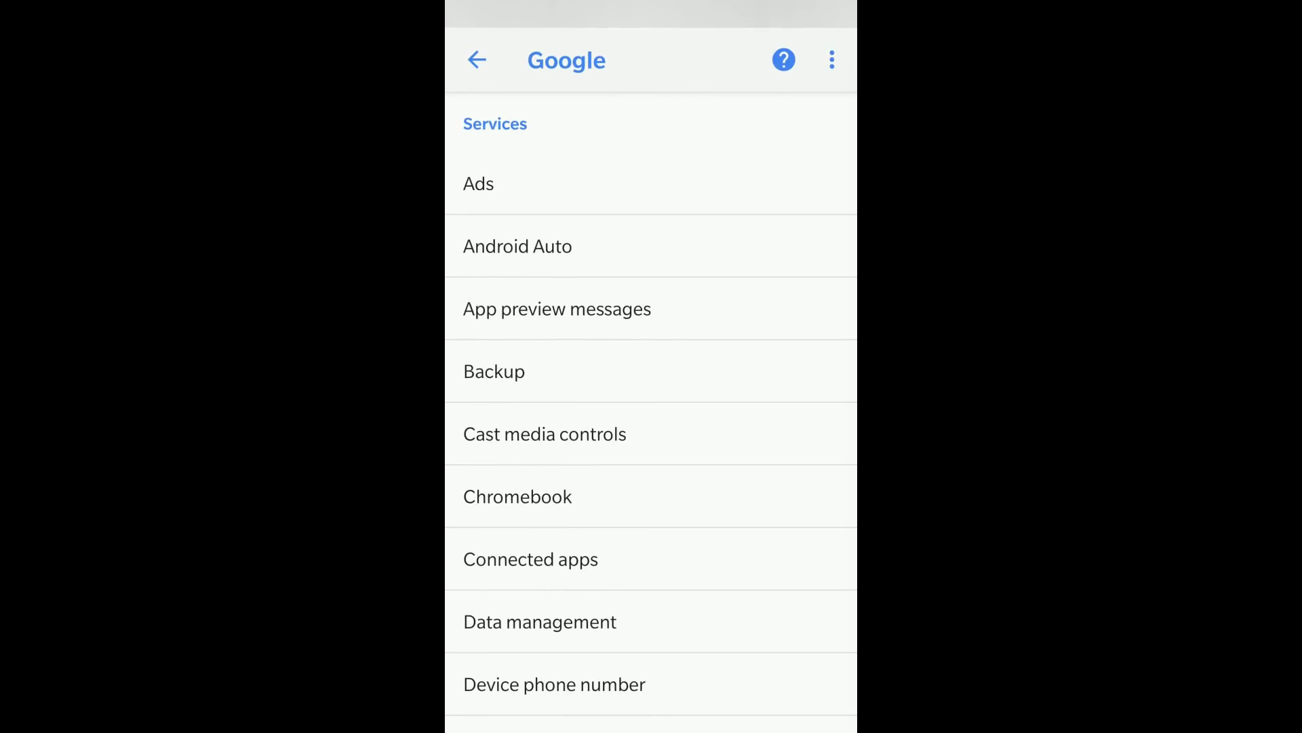
# Scroll the Google list, briefly check Security, then reopen Smart Lock for Passwords showing Instagram.
pyautogui.scroll(-2, 651, 426)
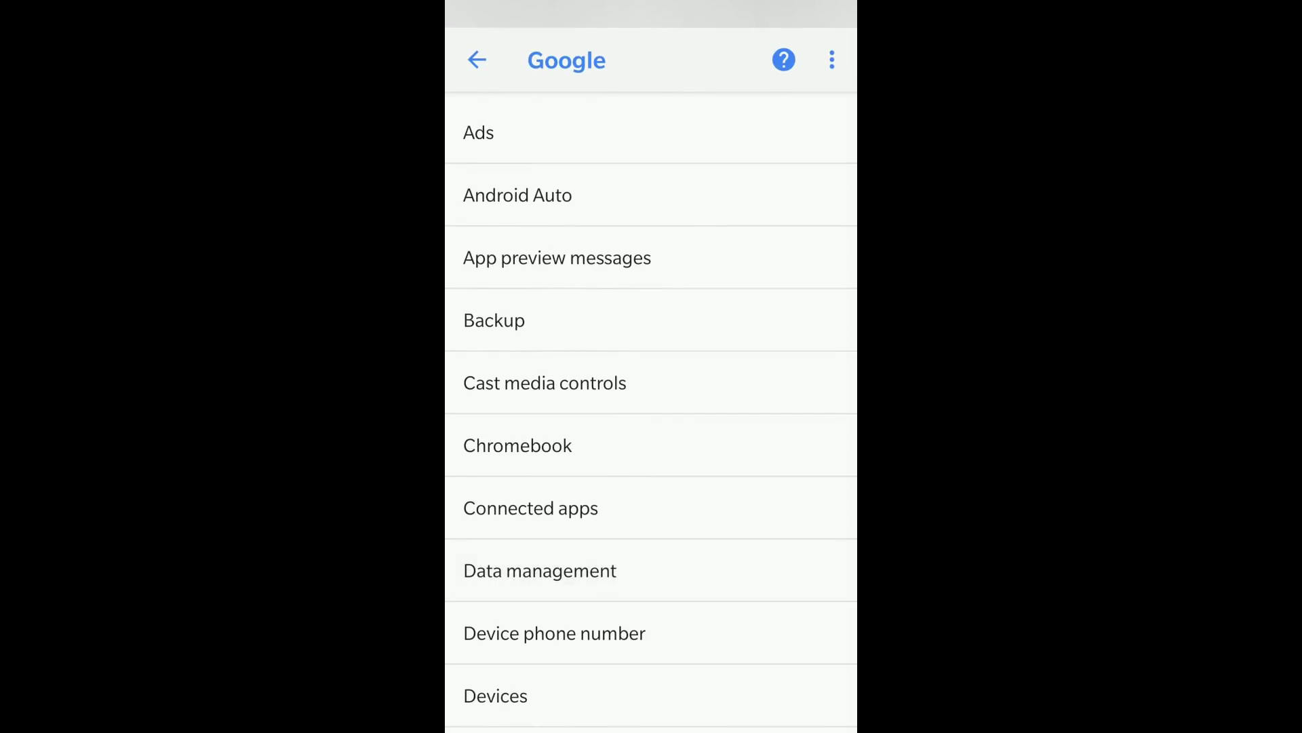
pyautogui.scroll(-1, 652, 474)
pyautogui.scroll(-3, 651, 475)
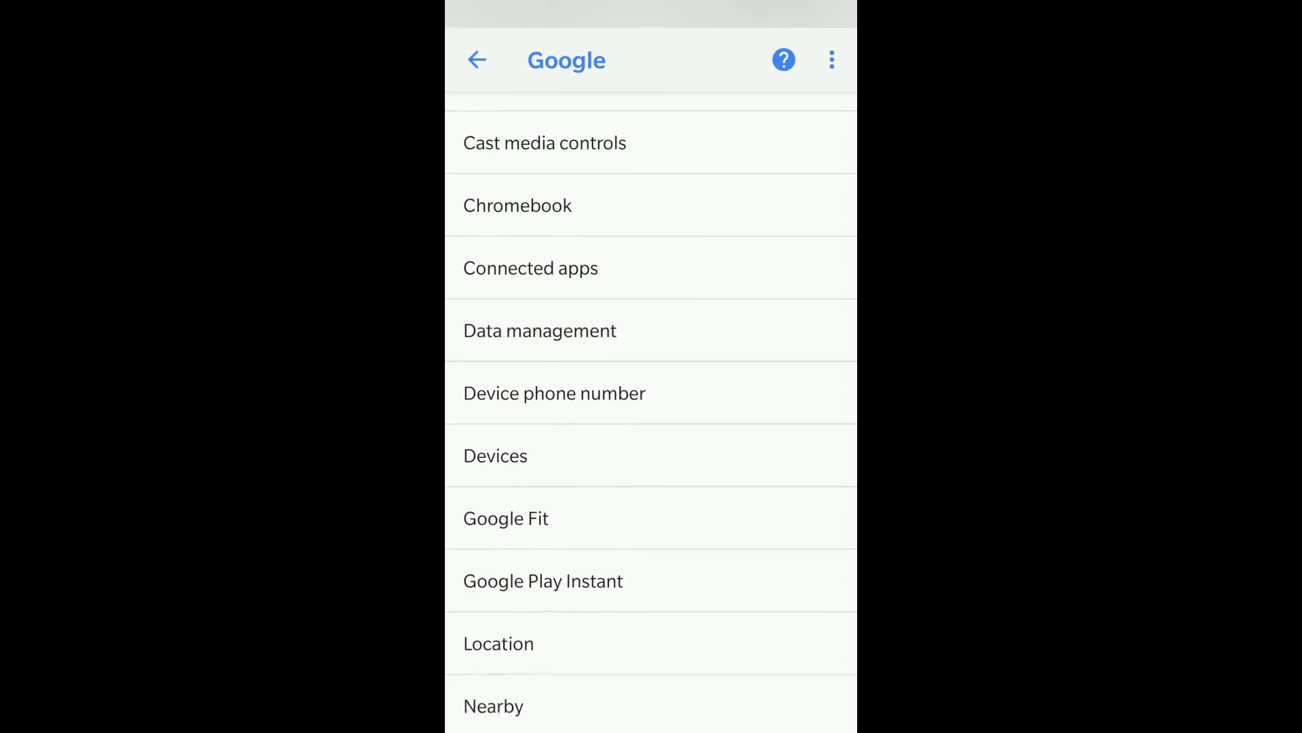
pyautogui.scroll(-3, 651, 416)
pyautogui.scroll(-1, 651, 415)
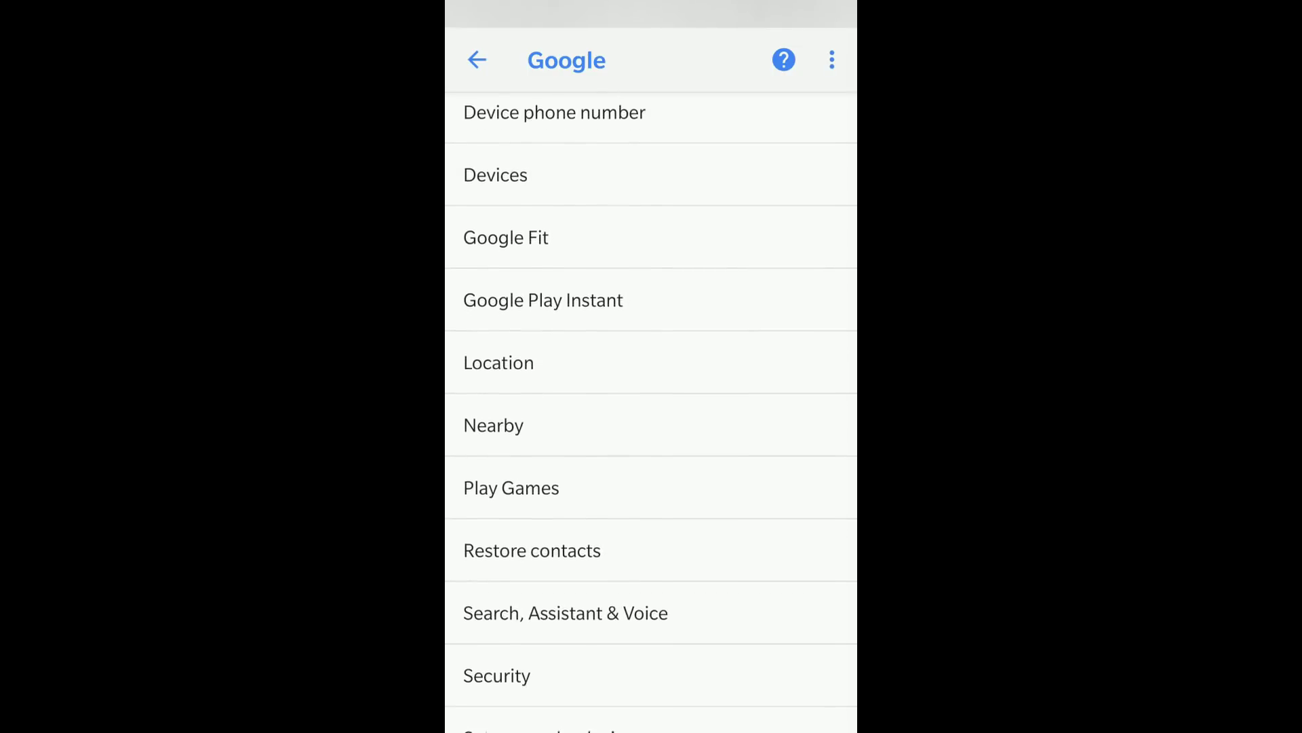
pyautogui.scroll(-1, 651, 416)
pyautogui.scroll(-3, 651, 416)
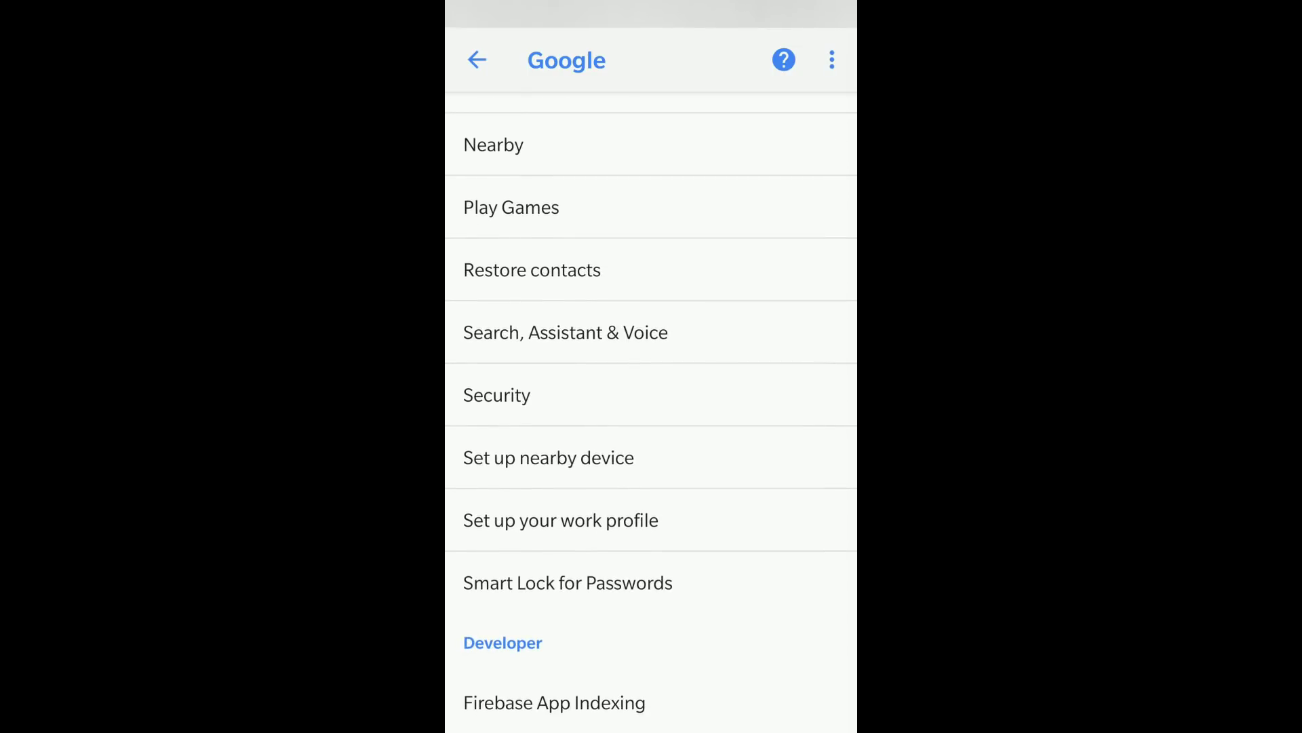
pyautogui.click(713, 395)
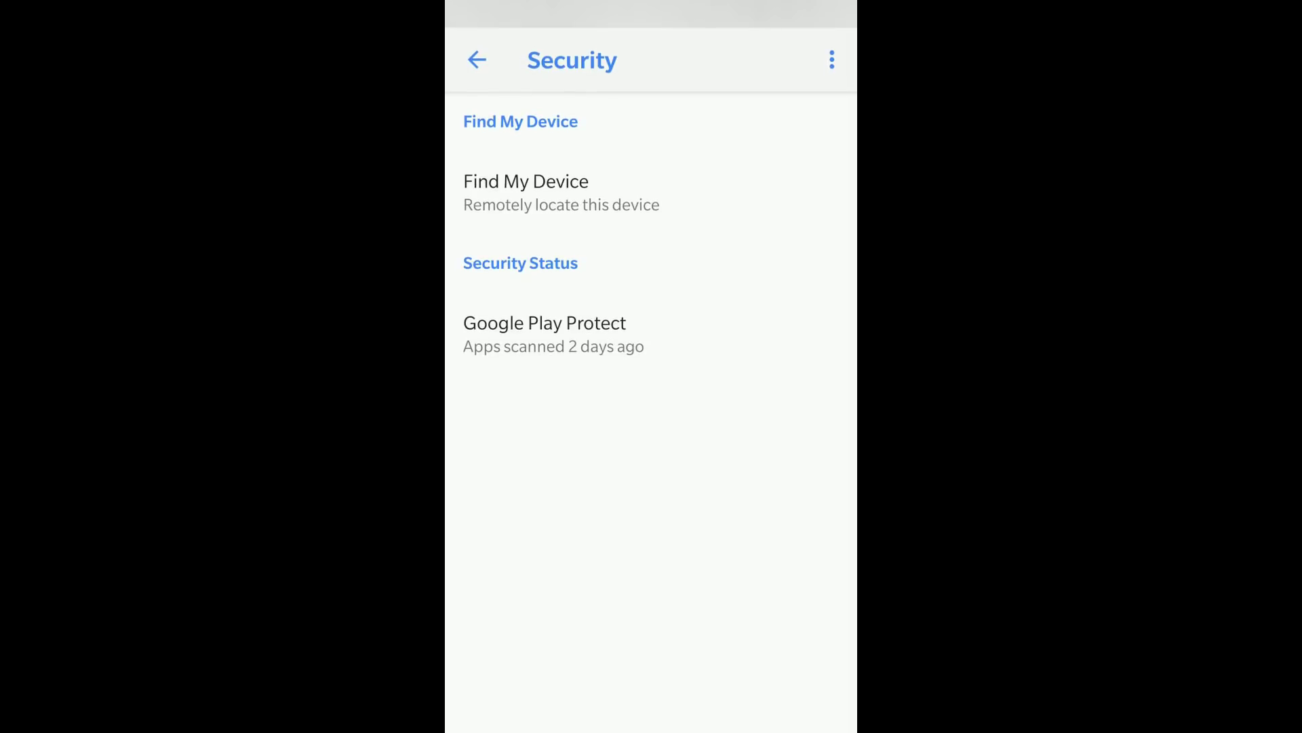
pyautogui.click(477, 60)
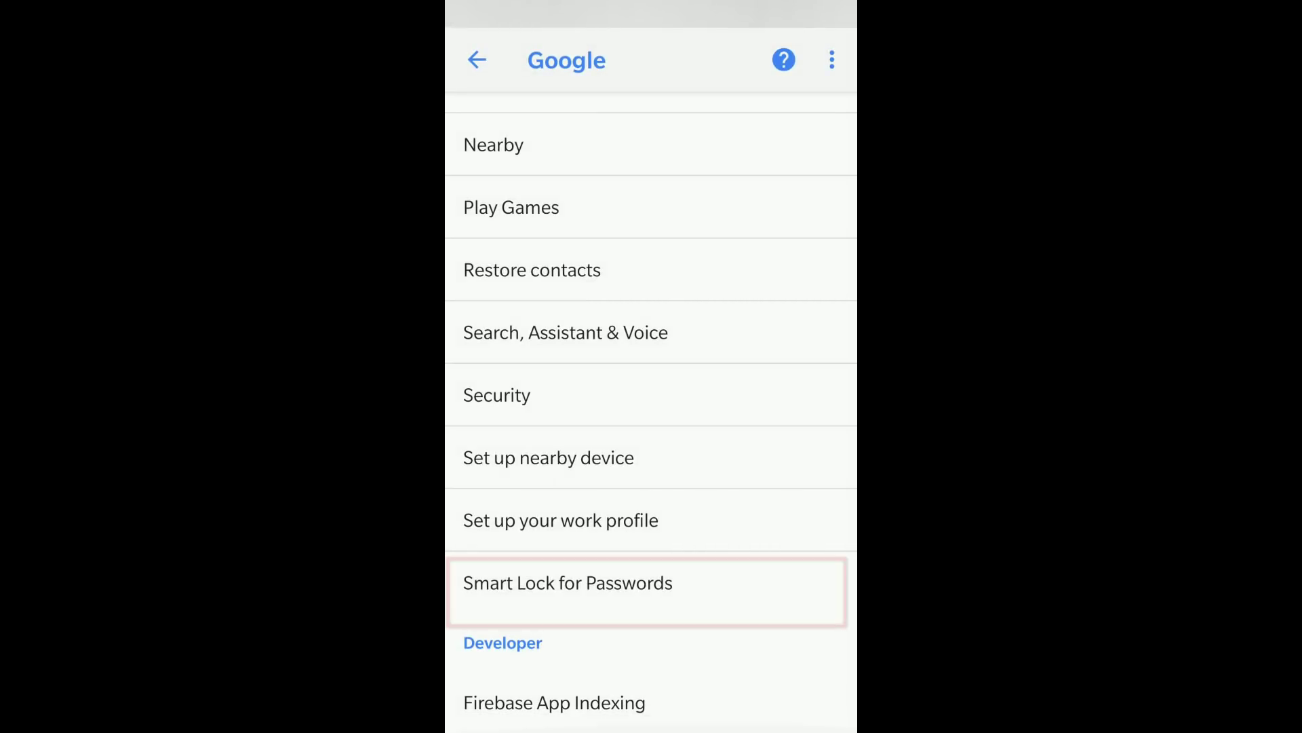
pyautogui.click(568, 582)
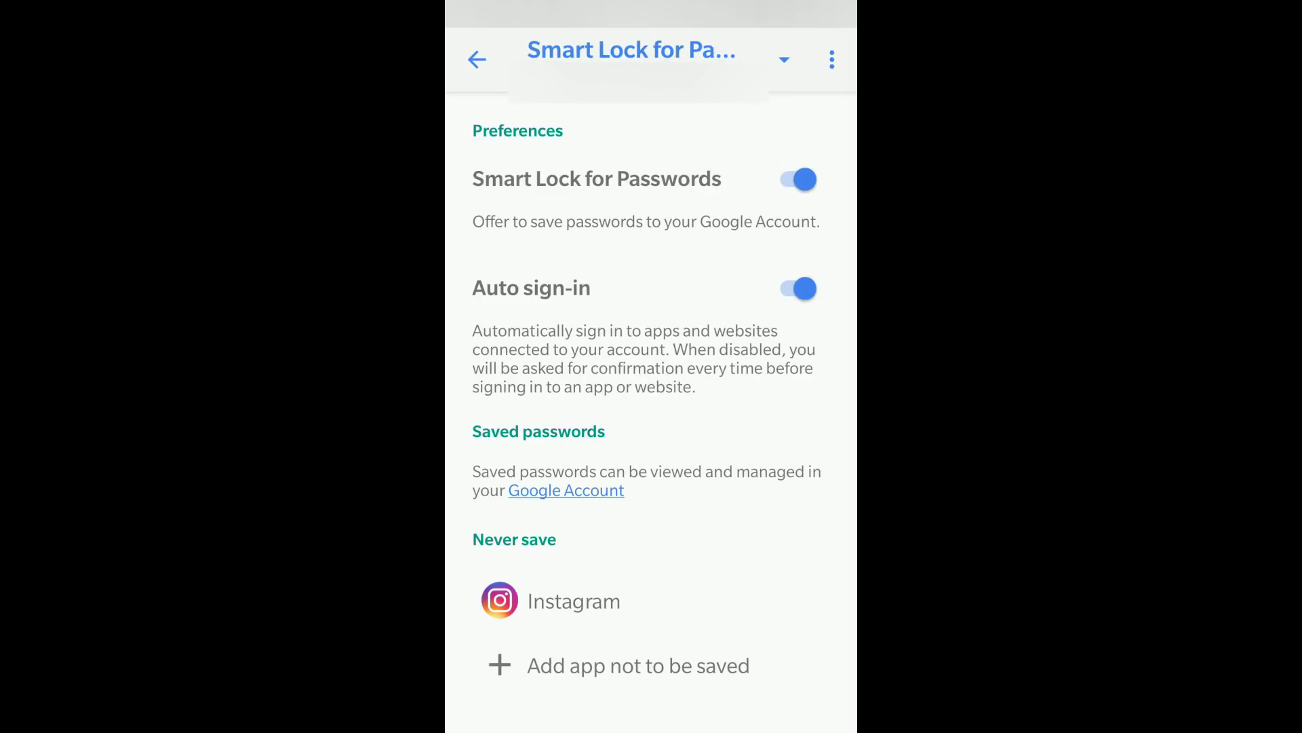
pyautogui.click(799, 179)
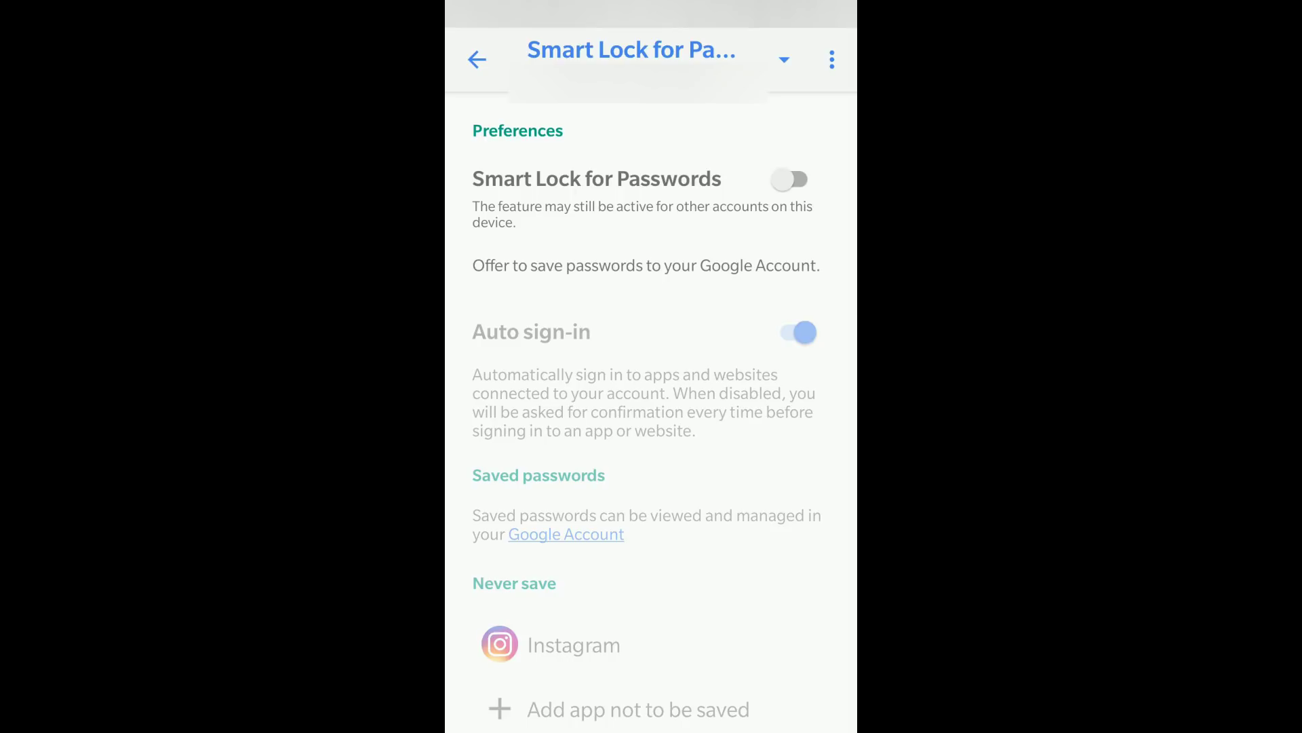
pyautogui.click(793, 180)
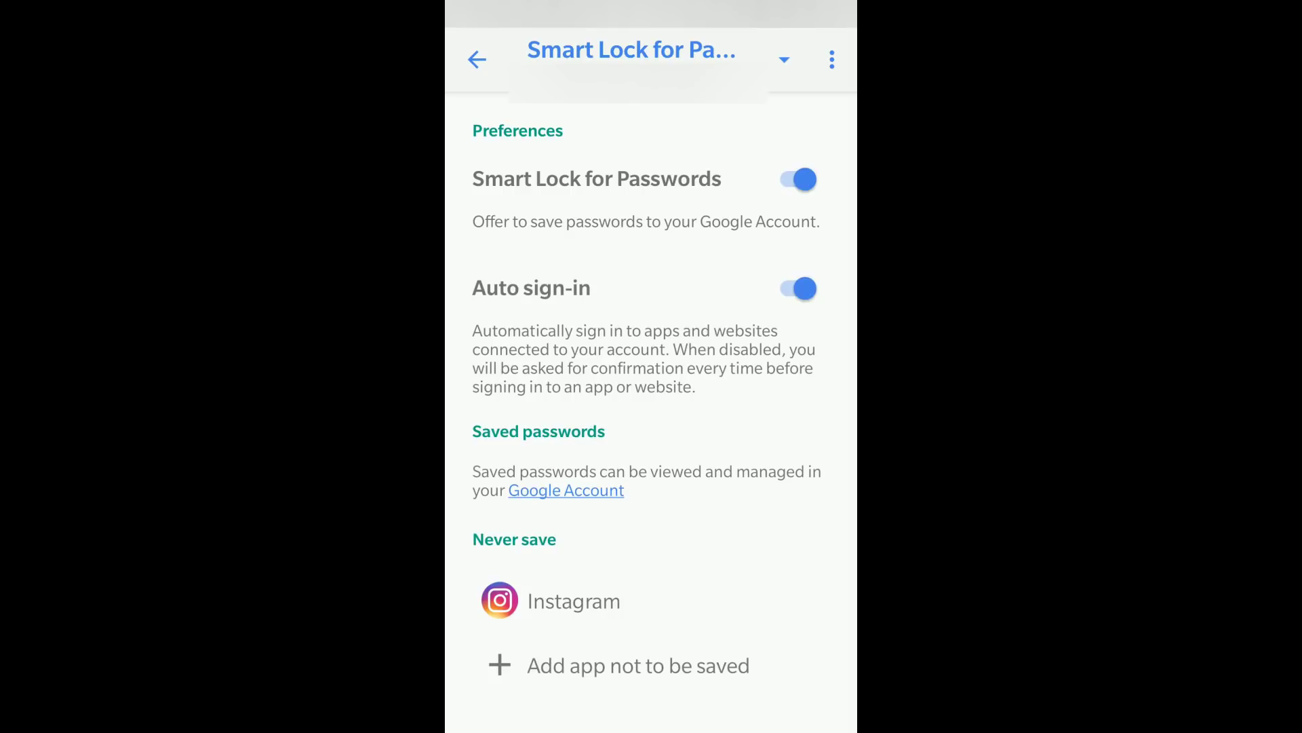
pyautogui.click(638, 665)
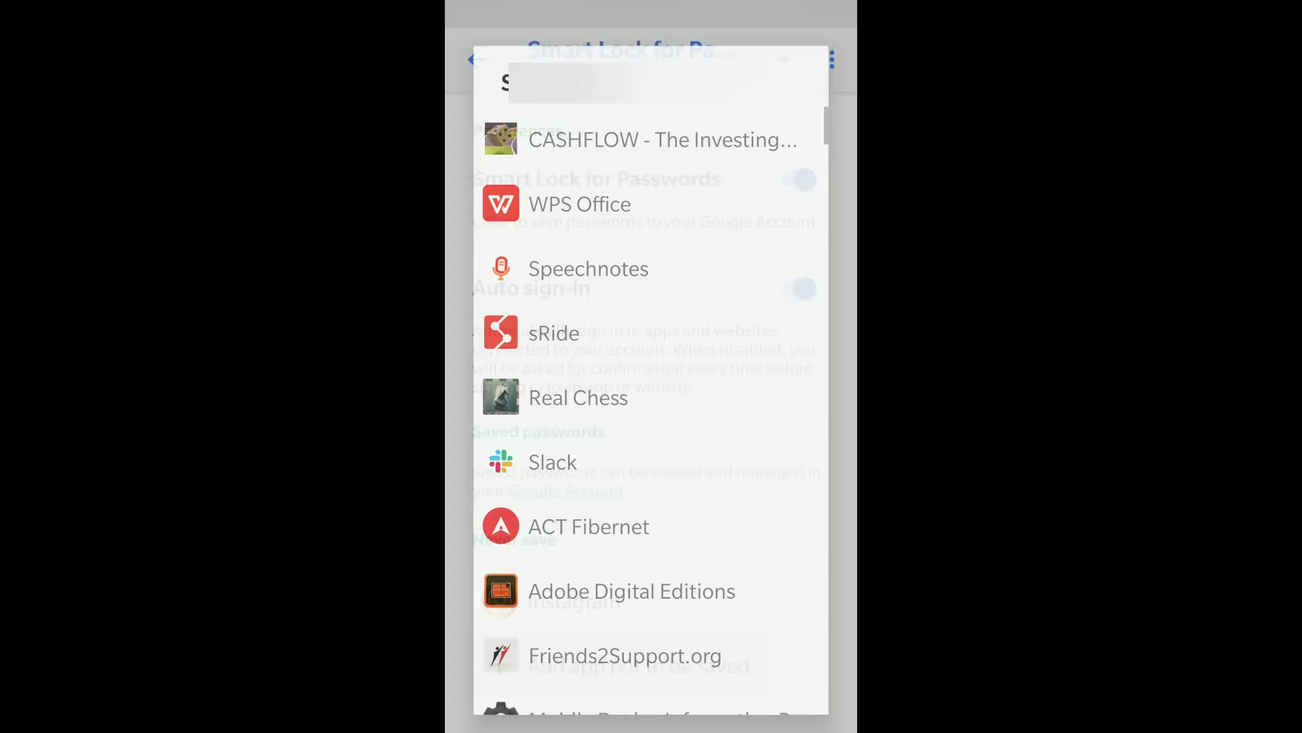
pyautogui.press('Escape')
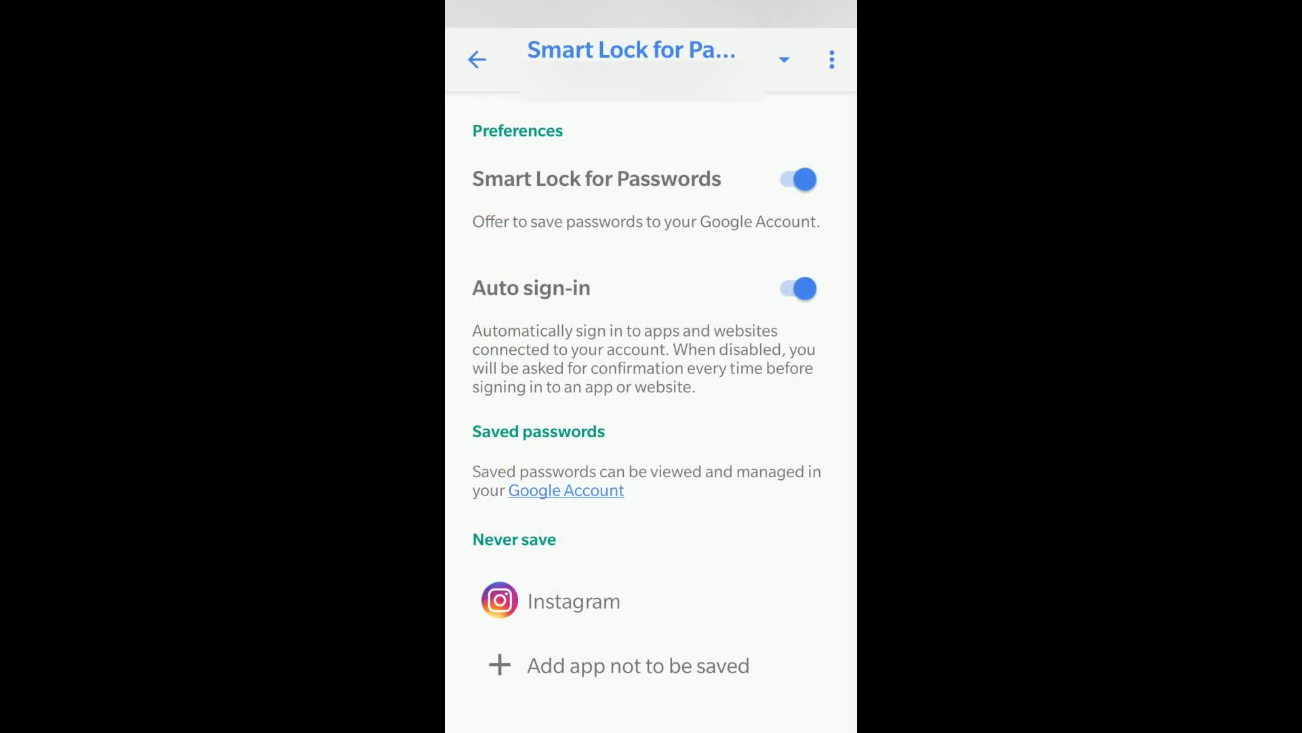
# Back out of the Smart Lock for Passwords page to the Google services list.
pyautogui.click(478, 60)
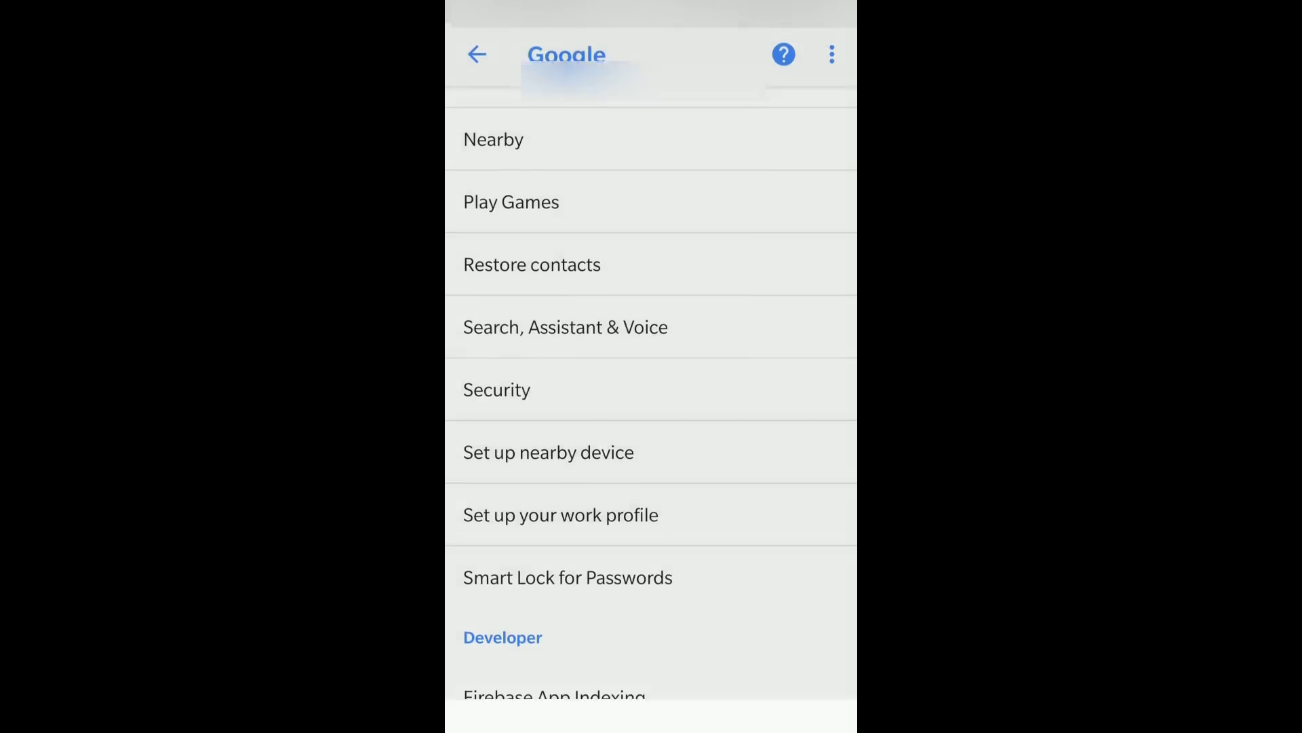